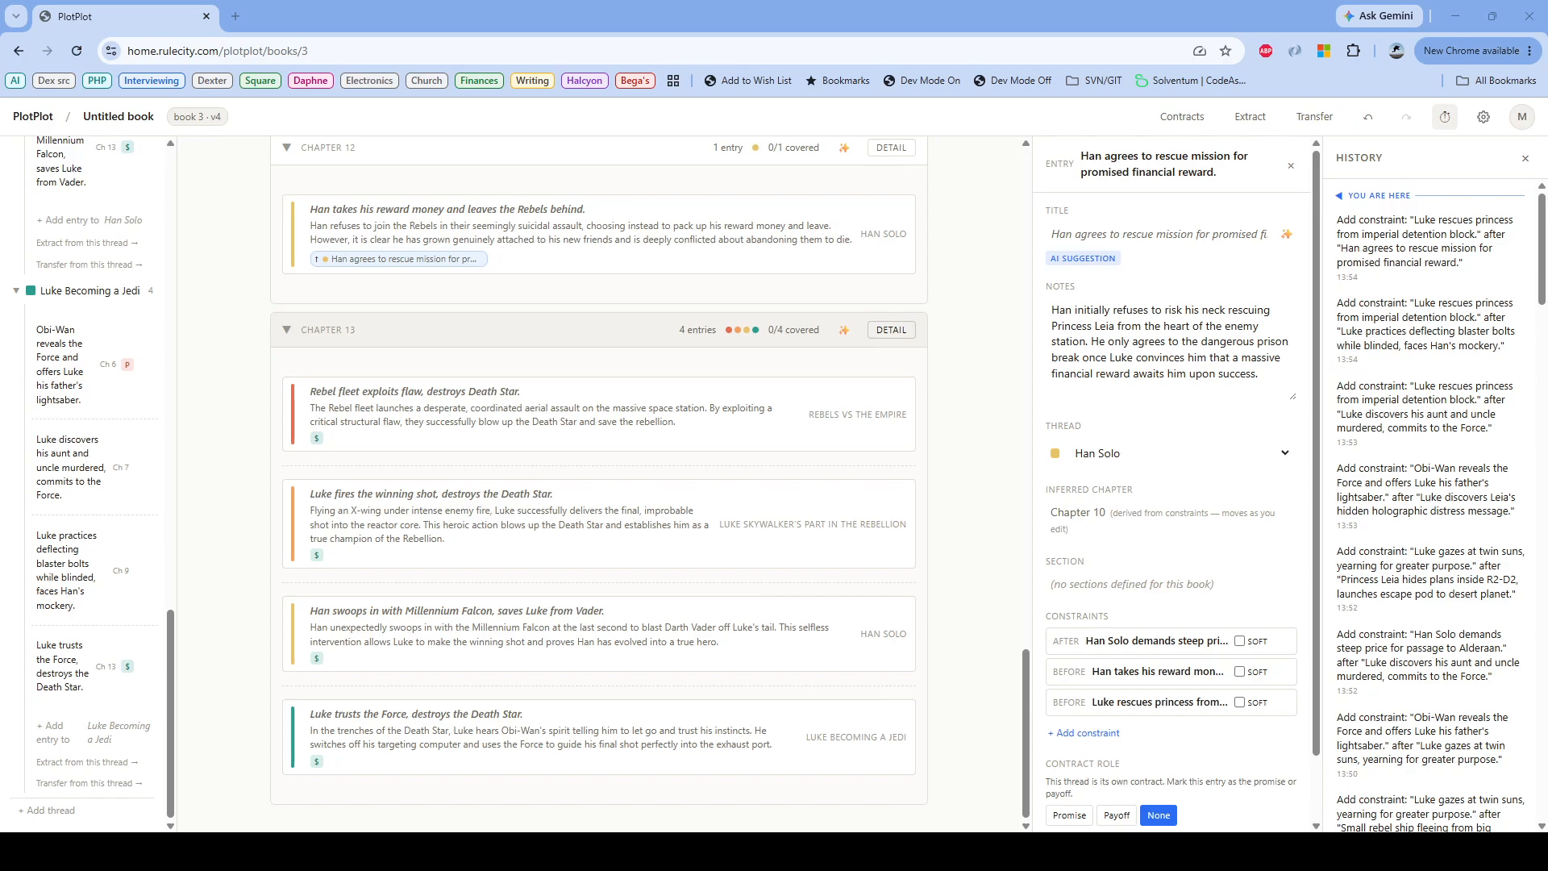
# Open Chapter 13's detail and write "The rebels realize that the Empire knows where they are and is approaching."
pyautogui.click(891, 330)
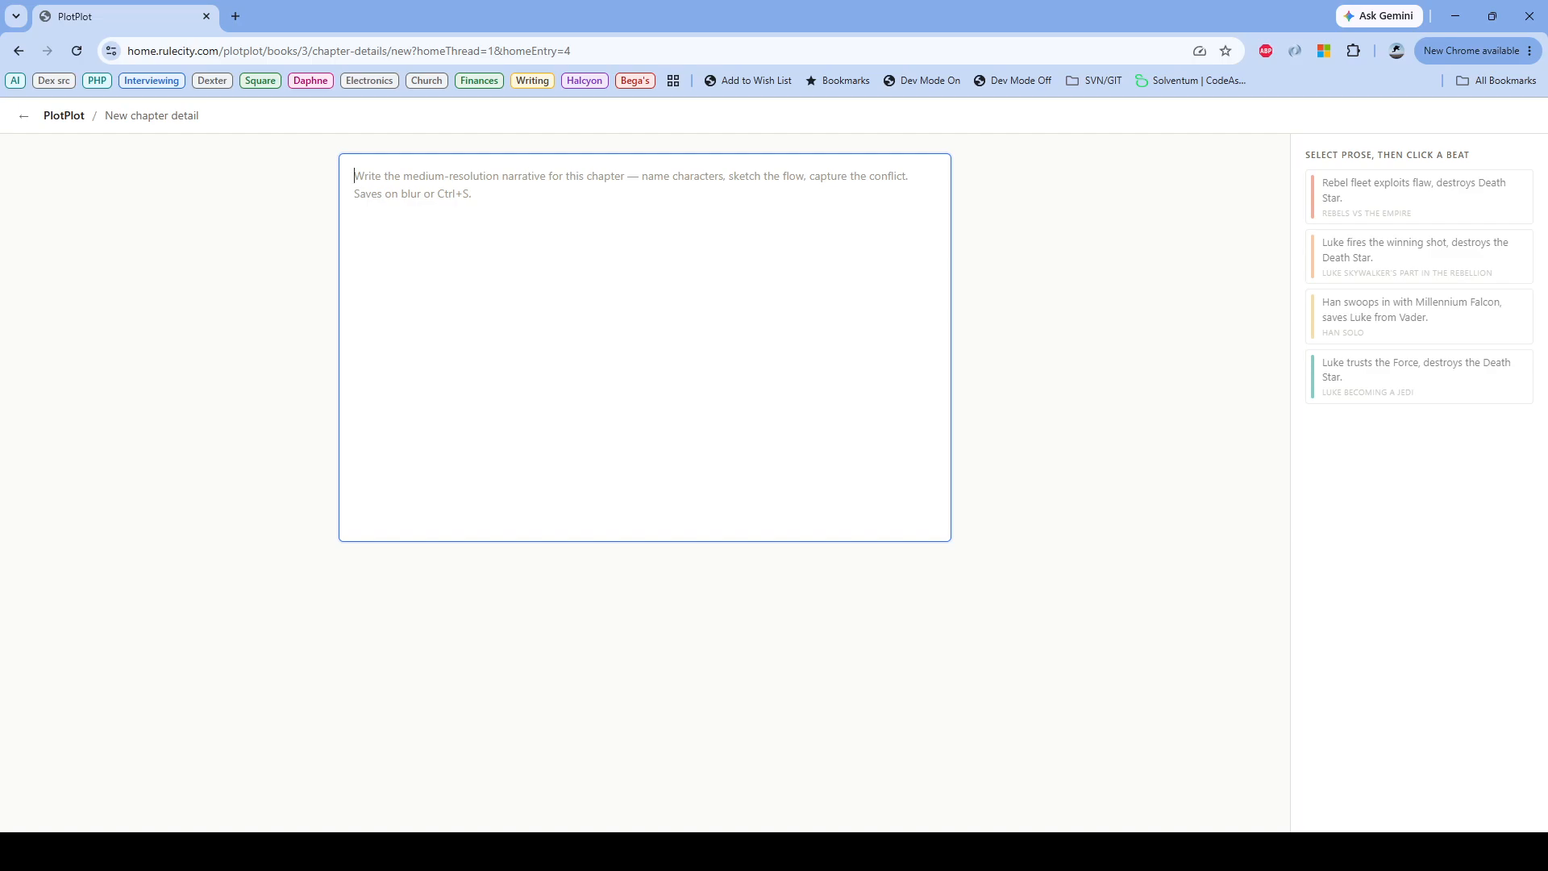
pyautogui.write('The rebel')
pyautogui.press('BackSpace')
pyautogui.press('BackSpace')
pyautogui.press('BackSpace')
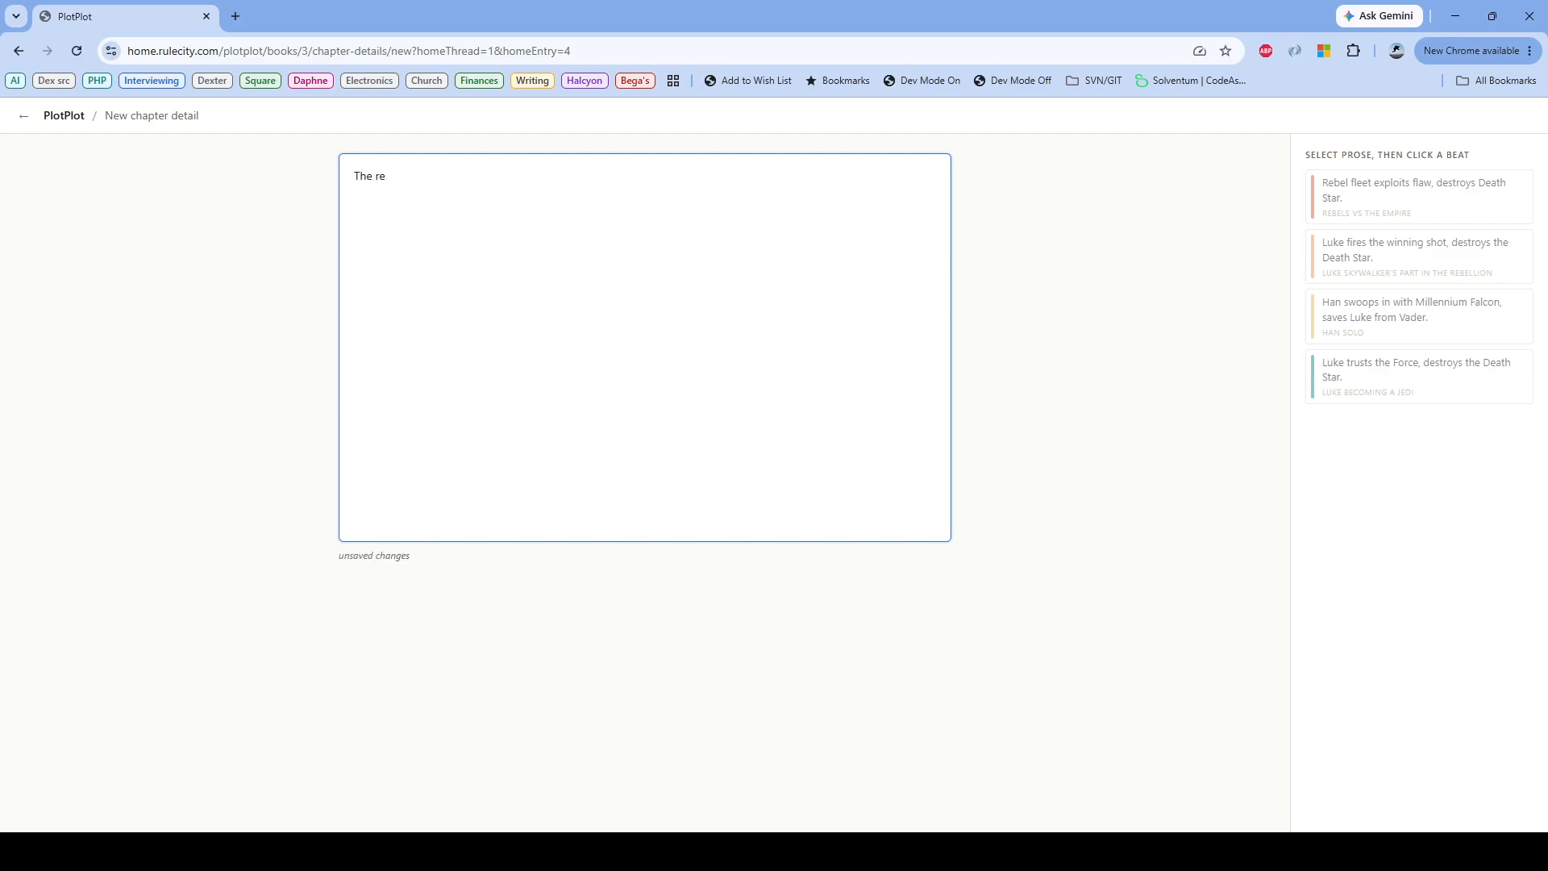
pyautogui.write('bels realize that the Empire knows where they are an')
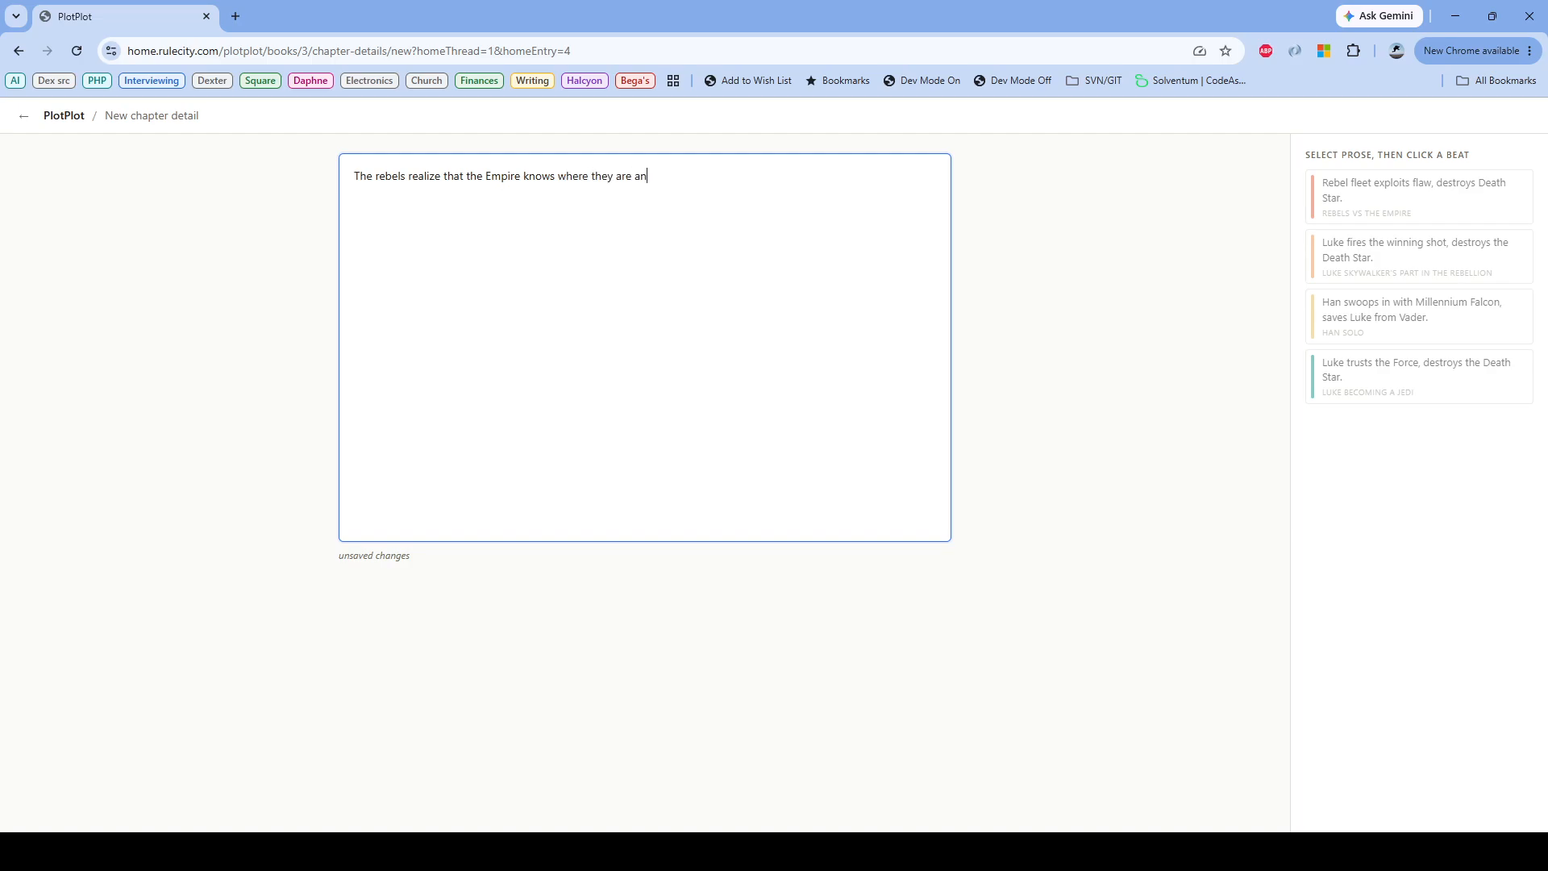
pyautogui.write('d is approaching')
pyautogui.press('BackSpace')
pyautogui.press('BackSpace')
pyautogui.press('BackSpace')
pyautogui.press('BackSpace')
pyautogui.press('BackSpace')
pyautogui.press('BackSpace')
pyautogui.write('aching.')
# Add the paragraph "They use the stolen plans from R2-D2 and find a flaw in the Death Star. come up with a desperate plan to attack."
pyautogui.press('Return')
pyautogui.write('They use the stolen plans from R2-D2 a')
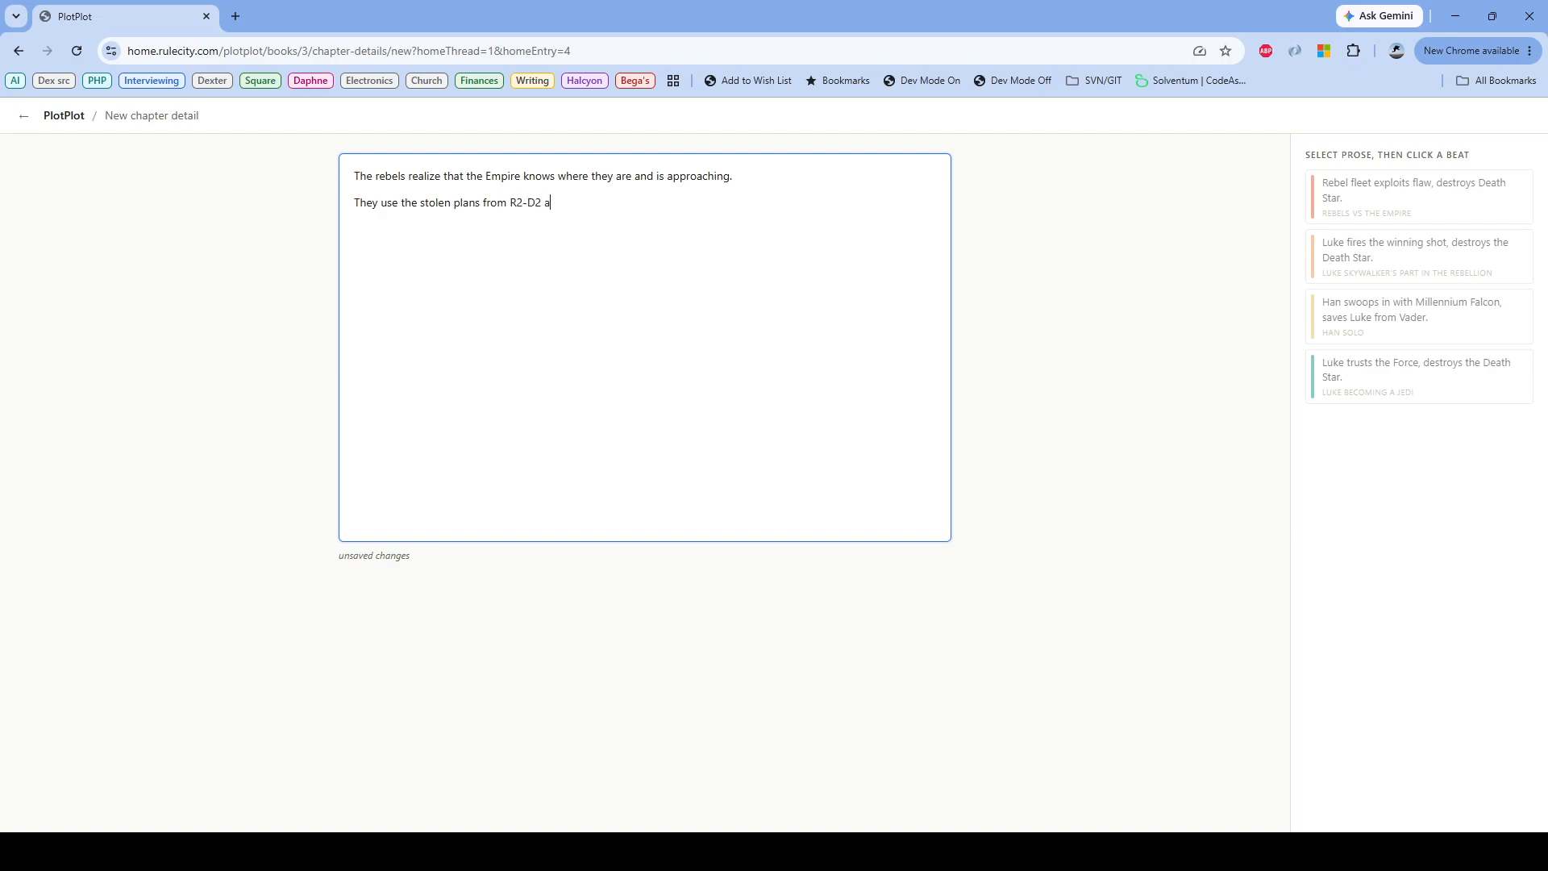
pyautogui.write('nd find a flaw in the Death Star.  come up with a desperate plan to ')
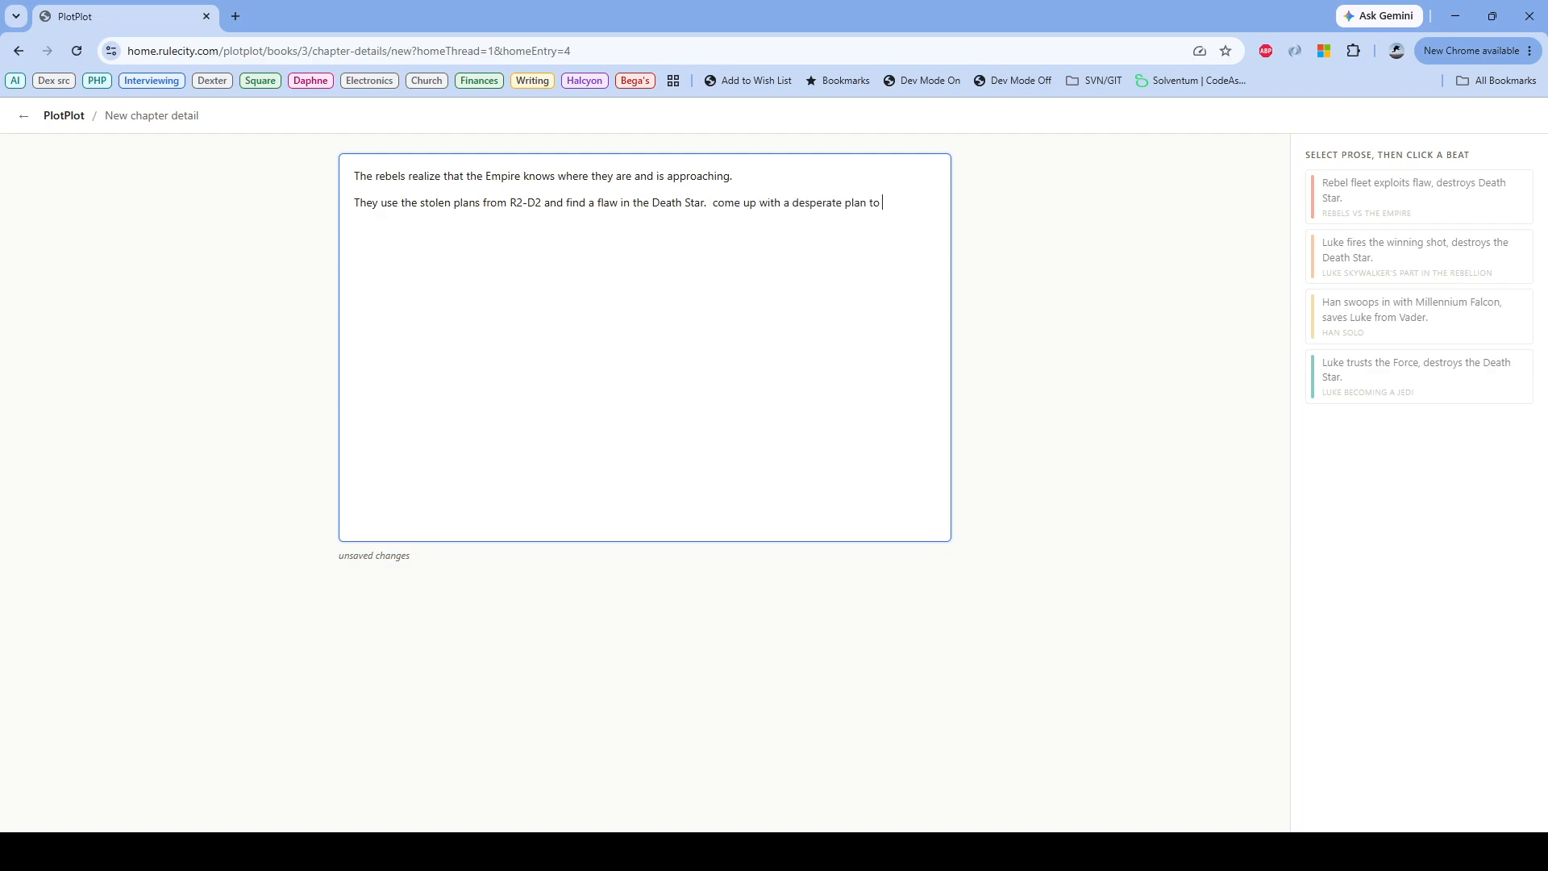
pyautogui.write('attack.  Han')
pyautogui.press('BackSpace')
pyautogui.press('BackSpace')
pyautogui.press('BackSpace')
pyautogui.press('BackSpace')
# Return to the book and put Han's reward-money entry in the same chapter as his Millennium Falcon rescue entry, removing the conflicting "after" constraint
pyautogui.click(23, 116)
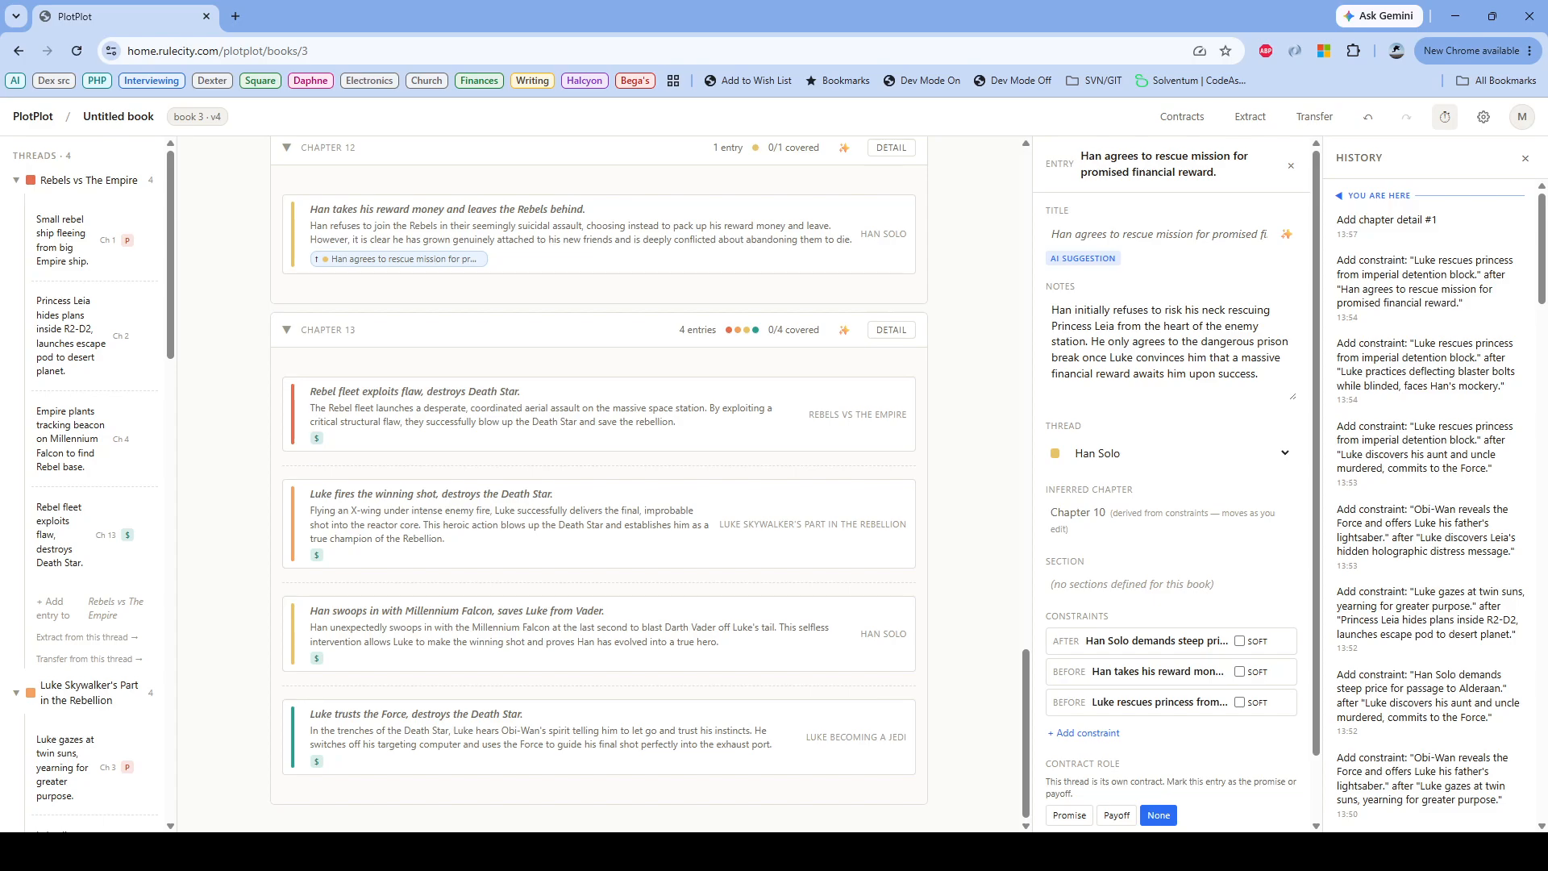
pyautogui.moveTo(404, 234); pyautogui.dragTo(465, 631)
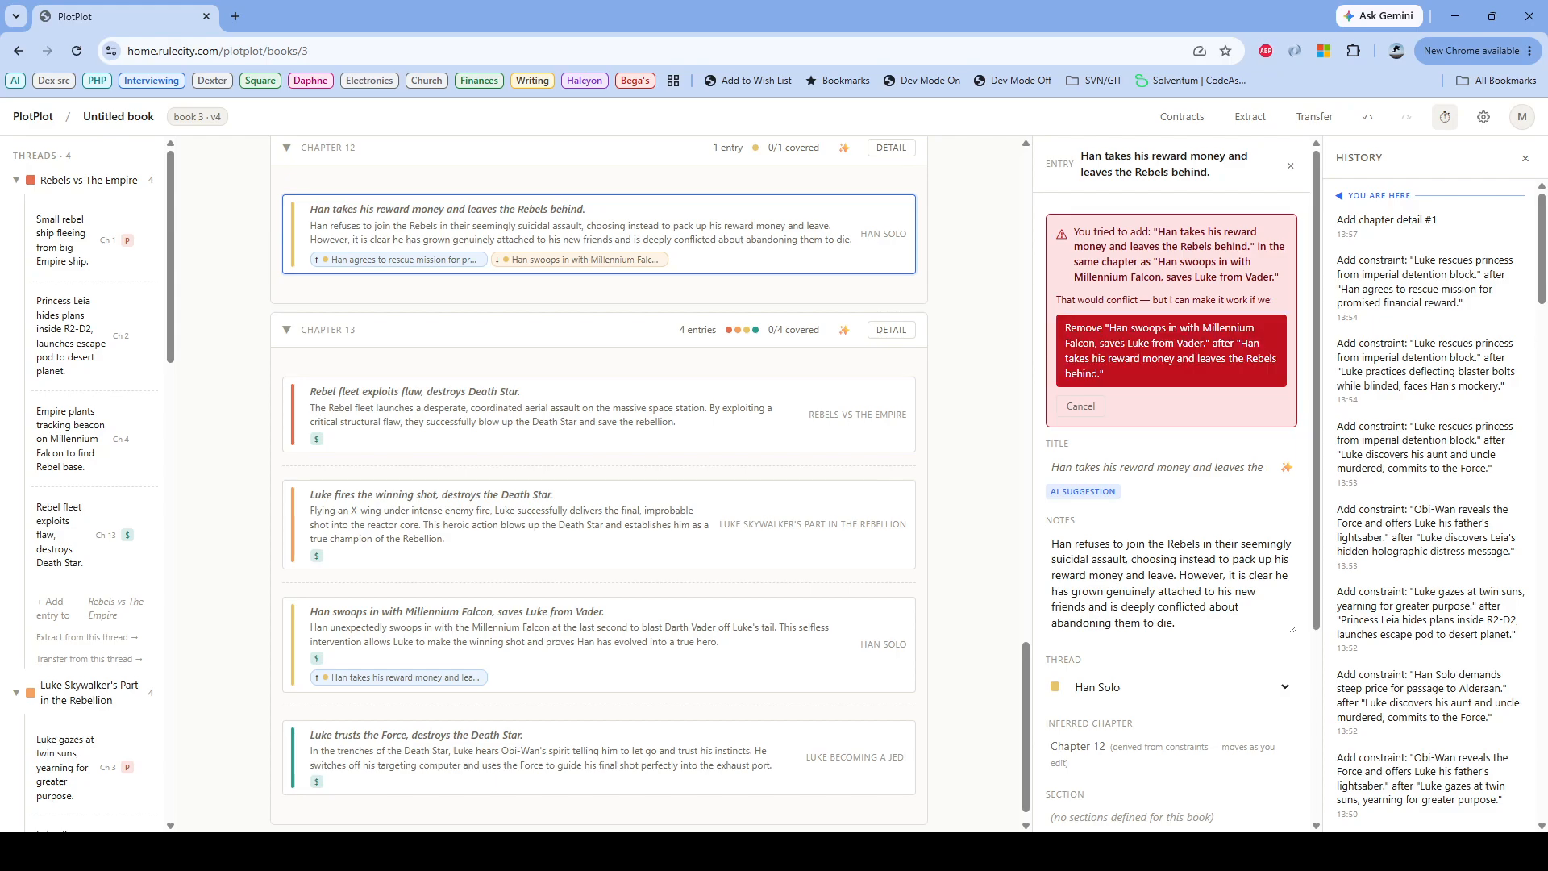
pyautogui.click(1171, 351)
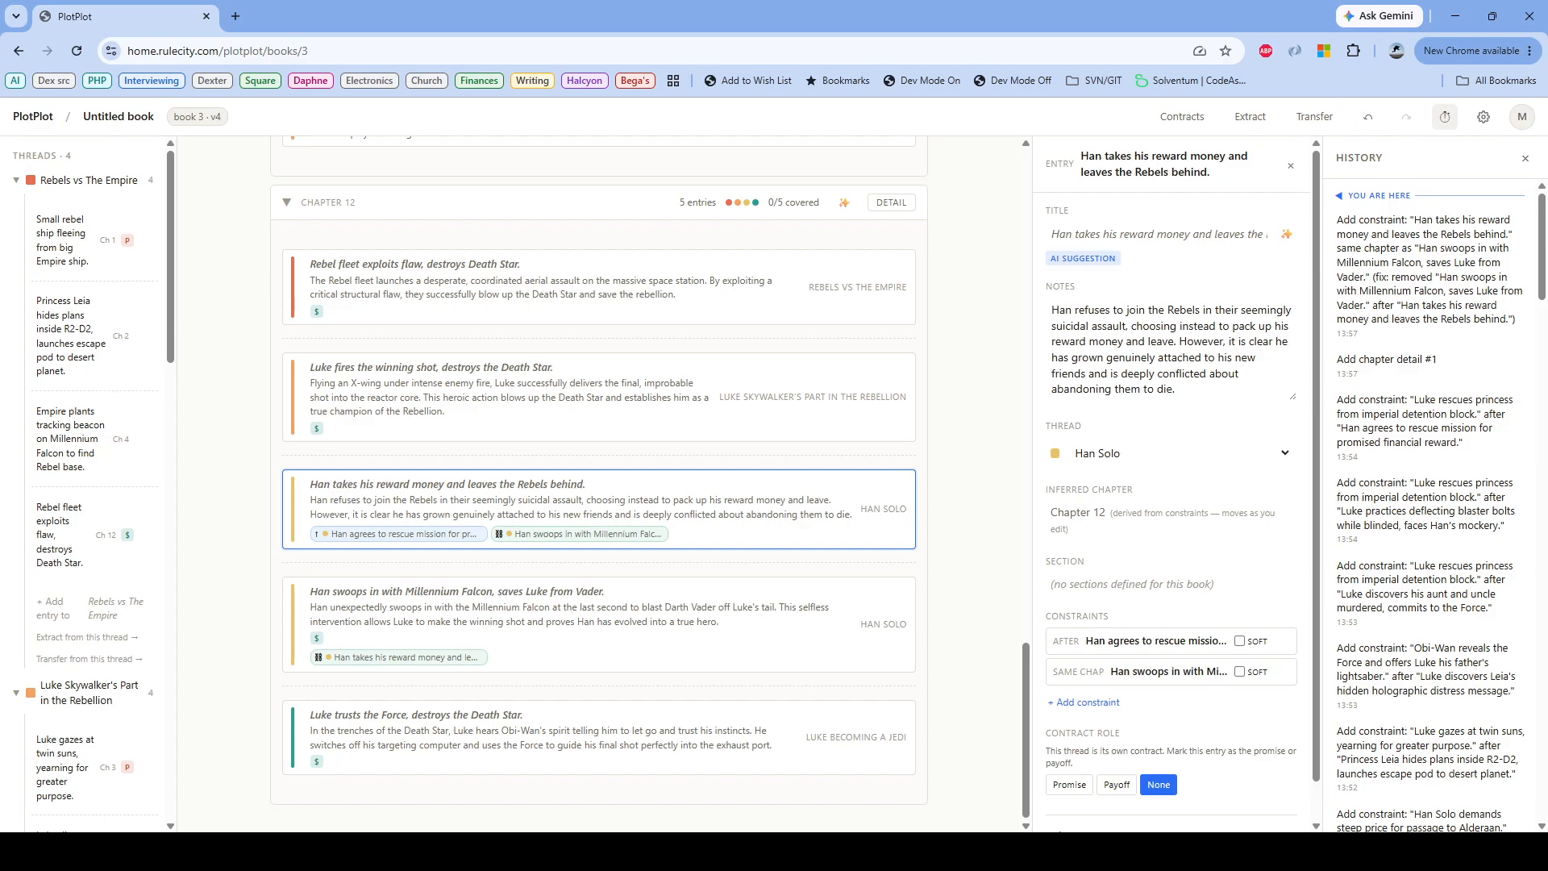
# Open Chapter 12's detail and add the paragraph "Han Solo takes his reward money and refuses to help Luke, despite Luke's urging."
pyautogui.click(890, 203)
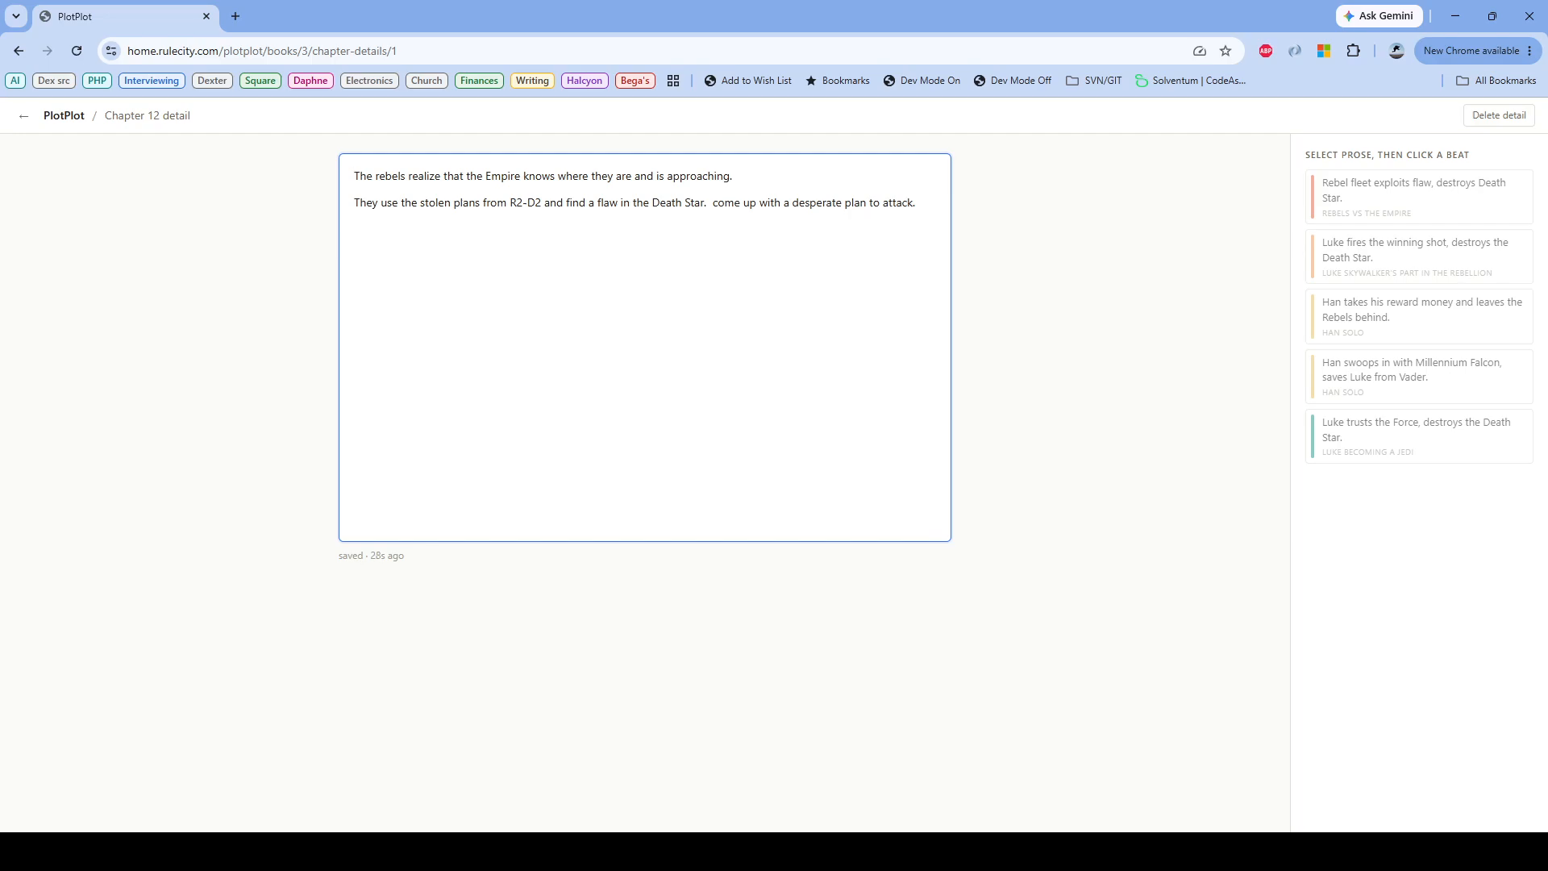
pyautogui.write('Han solo')
pyautogui.press('BackSpace')
pyautogui.press('BackSpace')
pyautogui.press('BackSpace')
pyautogui.press('BackSpace')
pyautogui.write('Sollo t')
pyautogui.press('BackSpace')
pyautogui.press('BackSpace')
pyautogui.press('BackSpace')
pyautogui.press('BackSpace')
pyautogui.write('o takes his reward money and refuses to ')
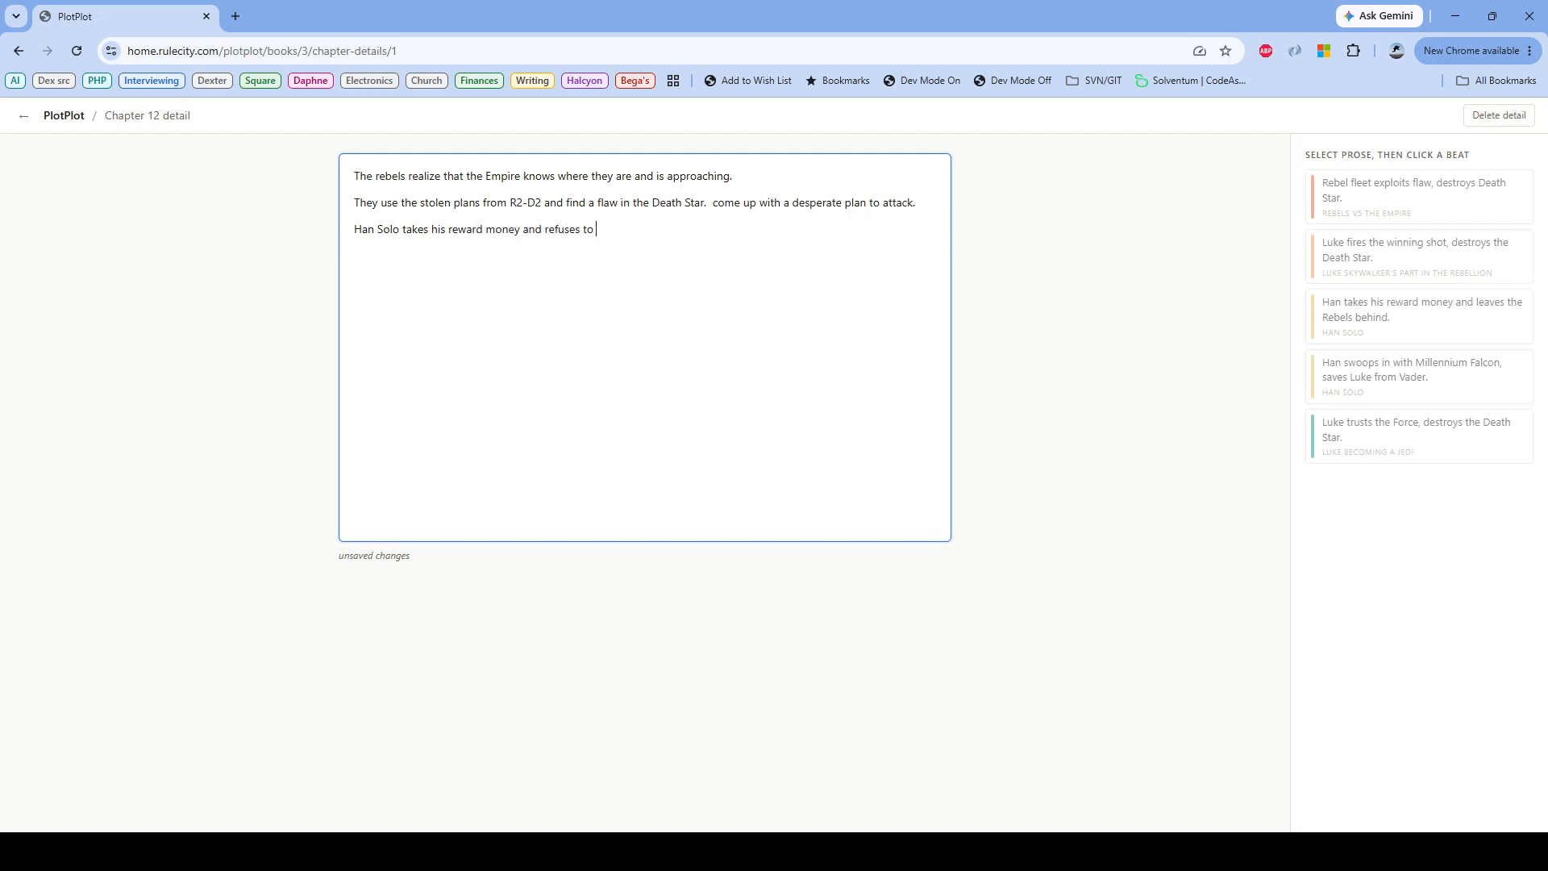
pyautogui.write("help Luke, despite Luke's irg")
pyautogui.press('BackSpace')
pyautogui.press('BackSpace')
pyautogui.press('BackSpace')
pyautogui.write('urging.')
# Add a new paragraph reading "Luke and a the other rebels fly in X-wings toward Death Star."
pyautogui.press('Return')
pyautogui.write('Luke and a bu')
pyautogui.press('BackSpace')
pyautogui.press('BackSpace')
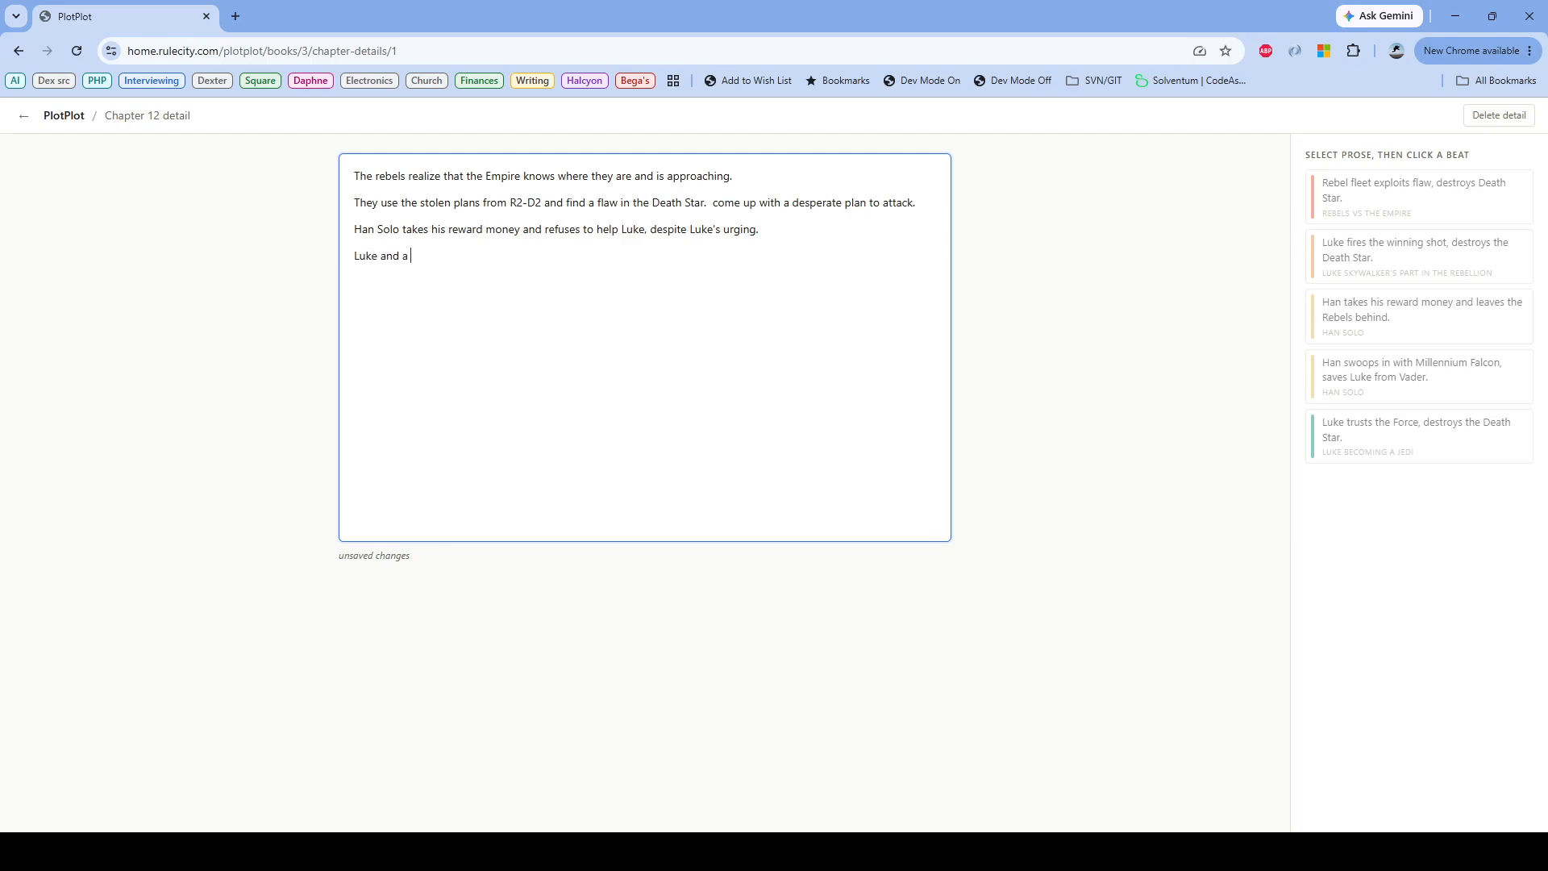
pyautogui.write('the other rebels fly in X-wings toward Death Star.')
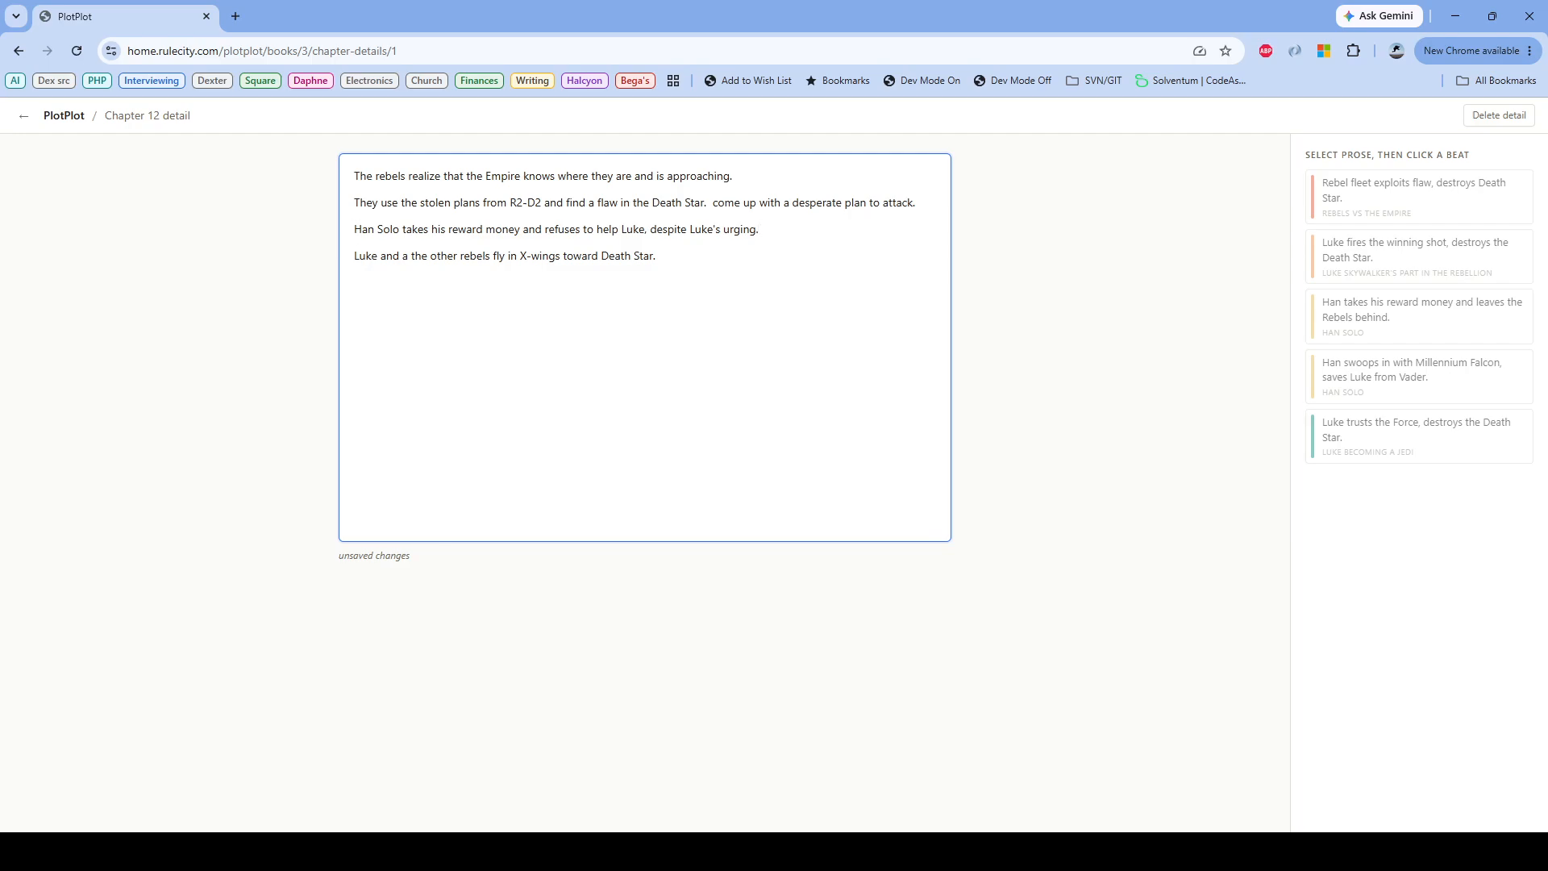
# Assign the whole Han Solo reward paragraph to the beat "Han takes his reward money and leaves the Rebels behind."
pyautogui.hotkey('shift', 'End')
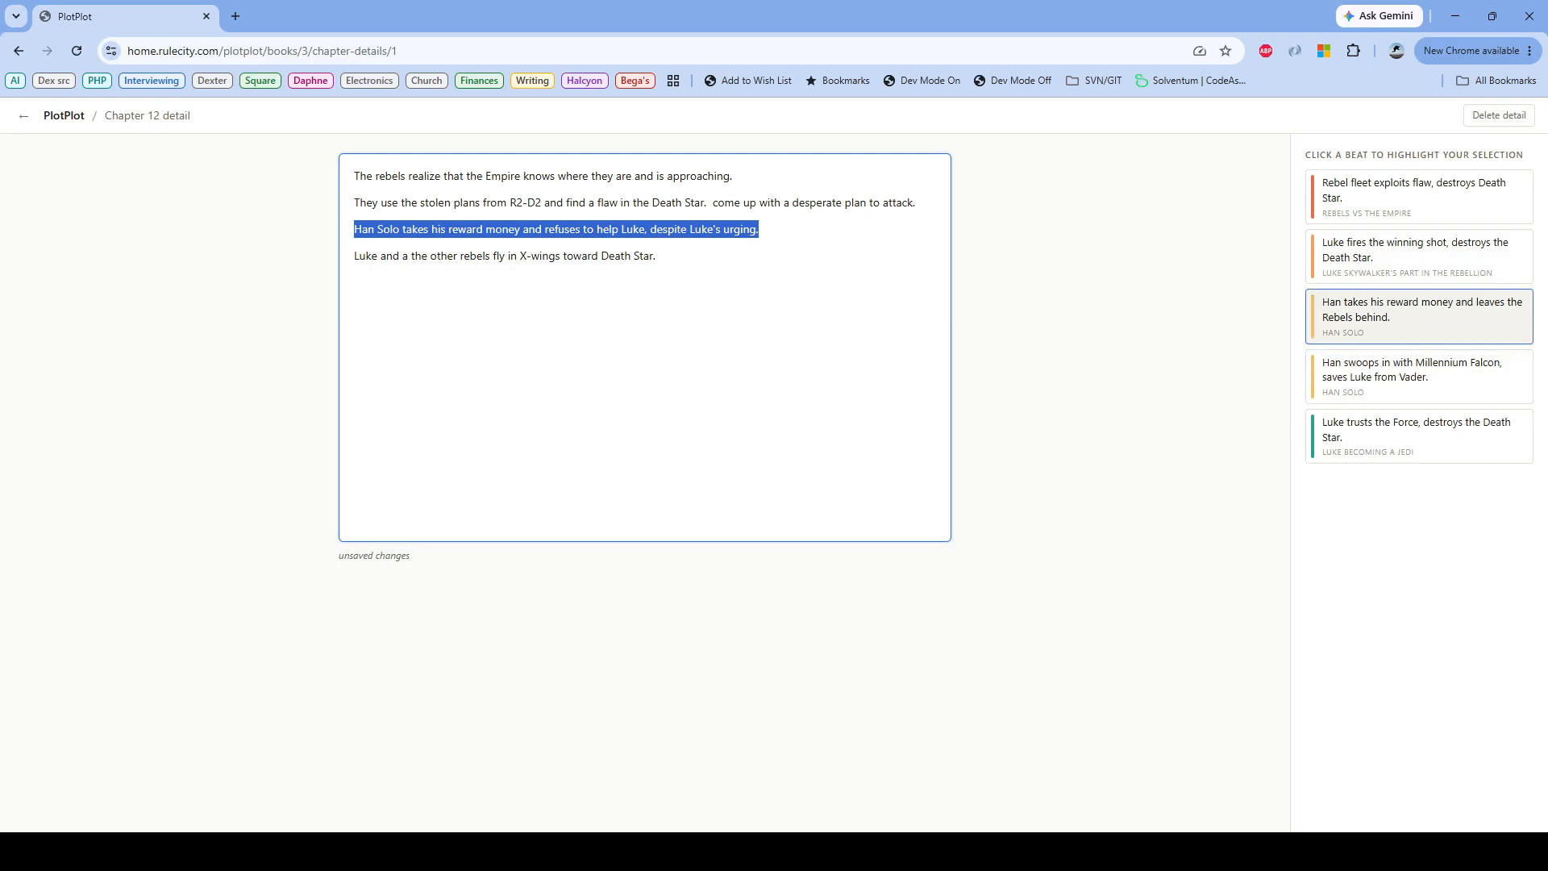
pyautogui.click(1419, 316)
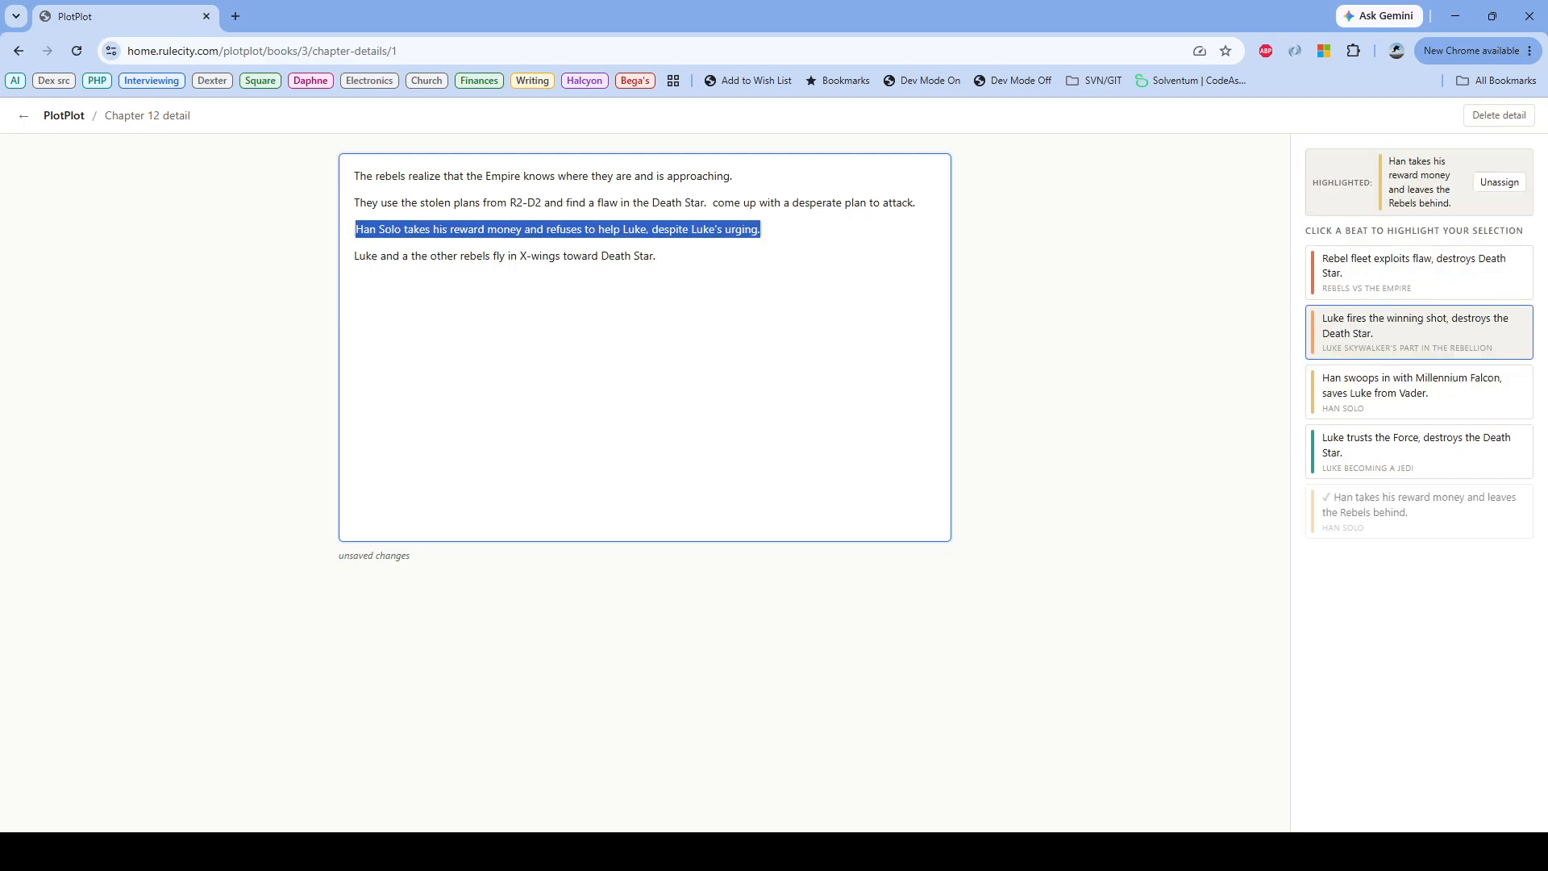
# Add the paragraph "Luke after much adversity and failing with his targeting computer, hears Obi-Wan's ghost urging him to use the force. He turns off his targeting computer."
pyautogui.click(657, 256)
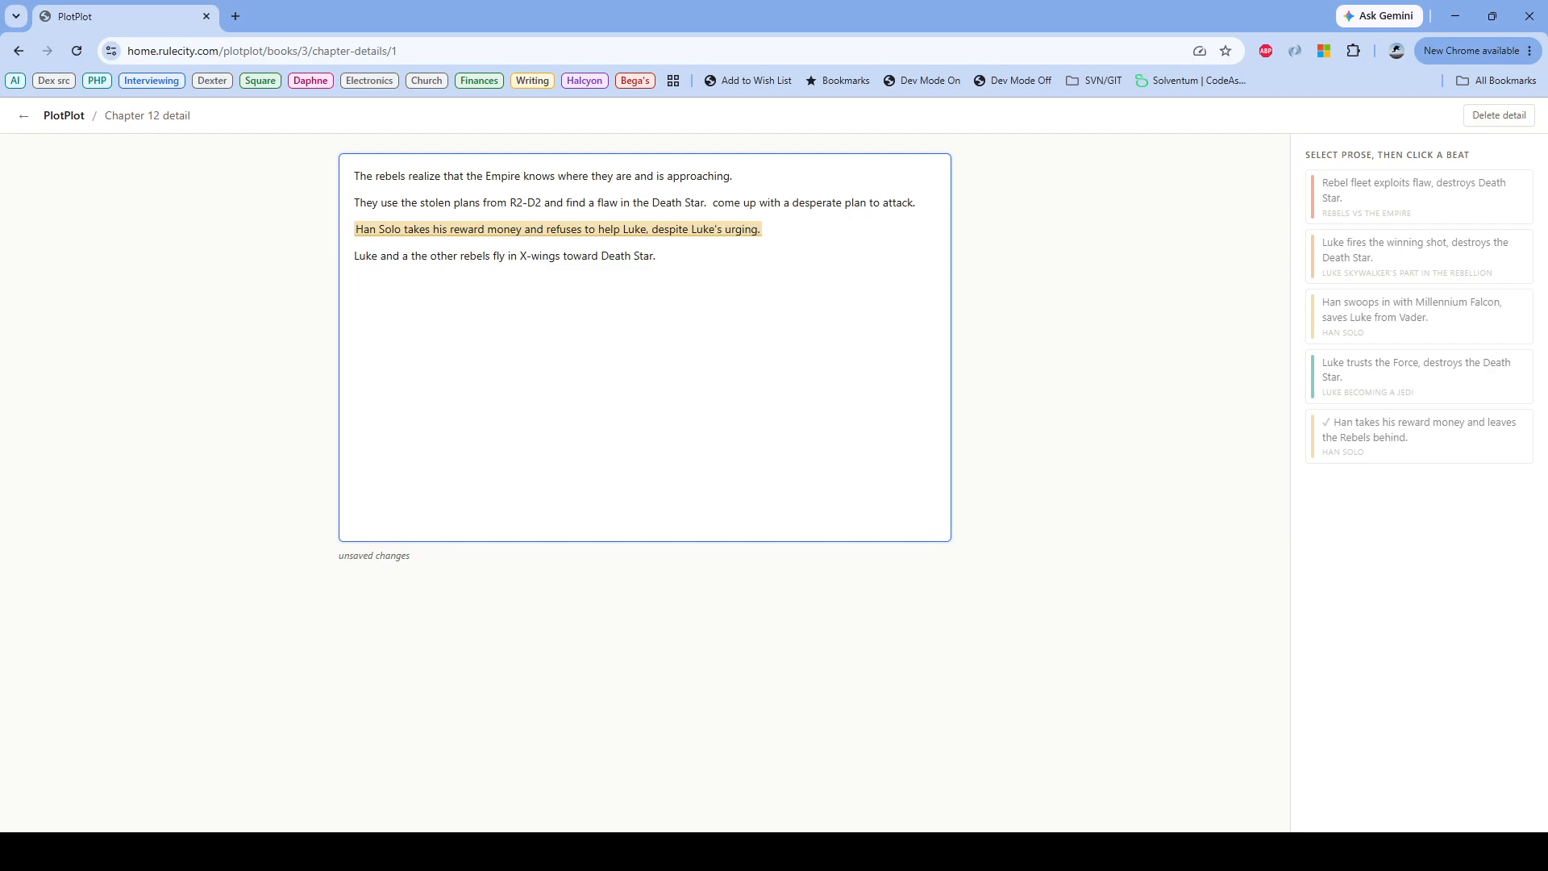
pyautogui.write('Luke')
pyautogui.write(' after much advers')
pyautogui.write('ity')
pyautogui.write(', is')
pyautogui.press('BackSpace')
pyautogui.press('BackSpace')
pyautogui.press('BackSpace')
pyautogui.press('BackSpace')
pyautogui.write('and failing w')
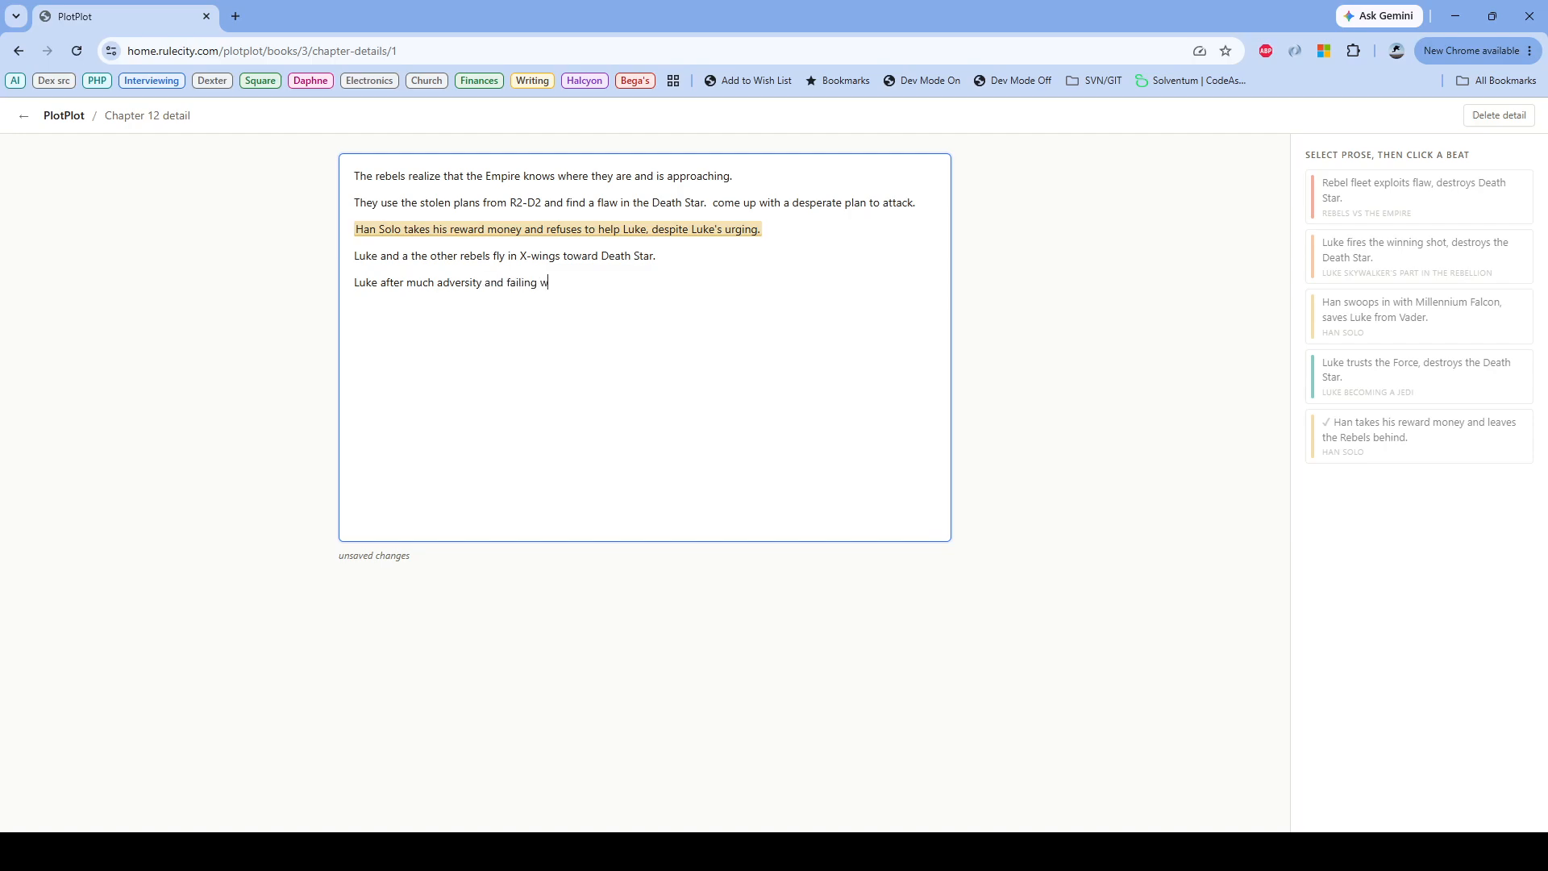
pyautogui.write("ith his targeting computer, hears Obi-Wan''s")
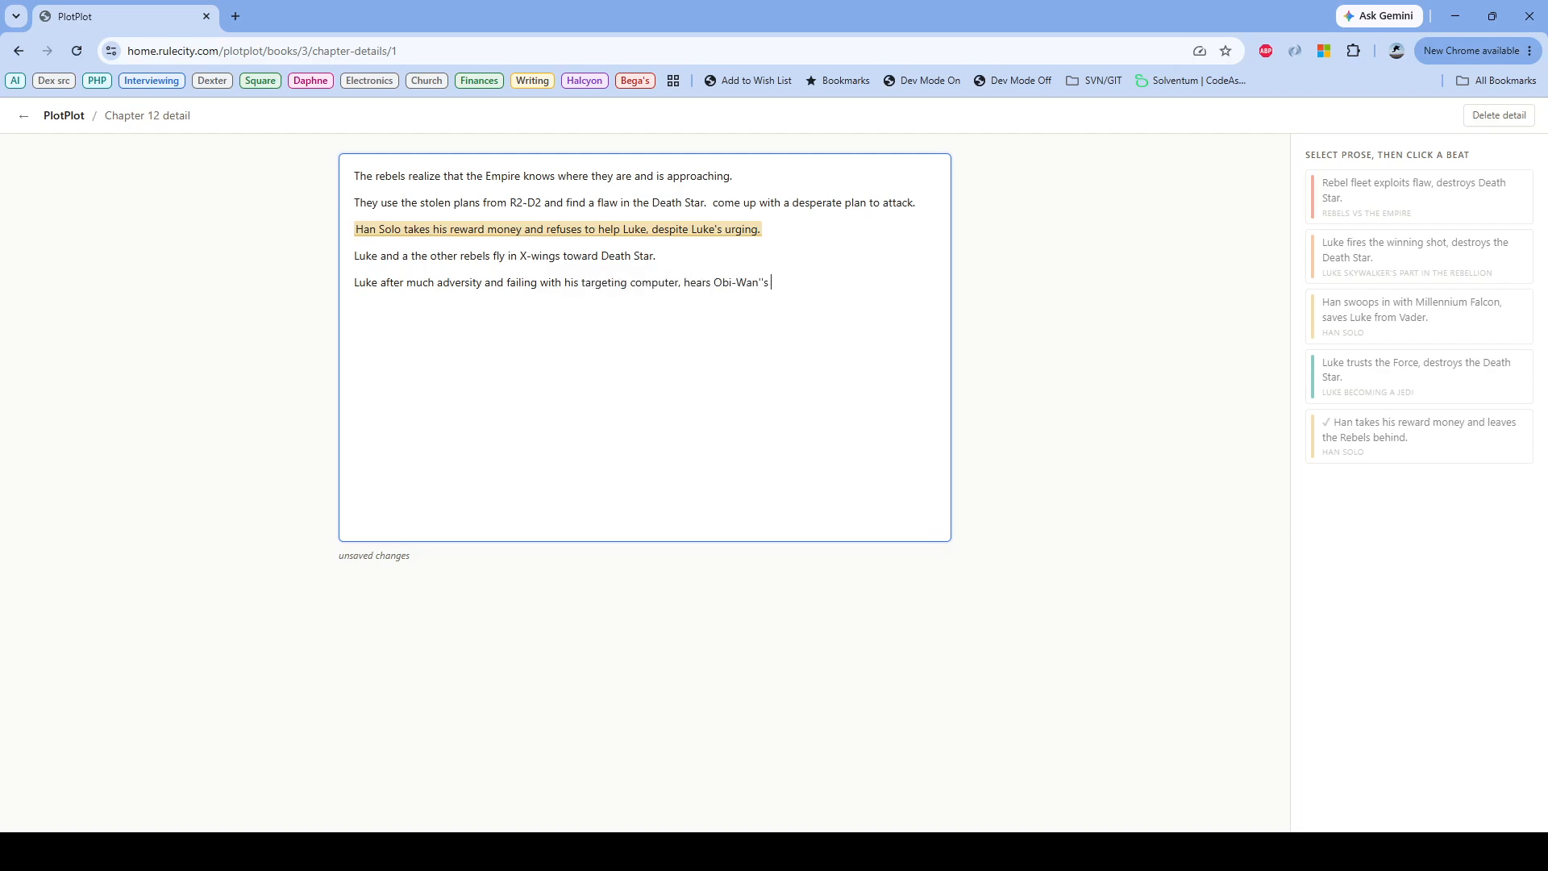
pyautogui.press('BackSpace')
pyautogui.press('BackSpace')
pyautogui.press('BackSpace')
pyautogui.write('s ghost urging him to use the force.  He turns off his')
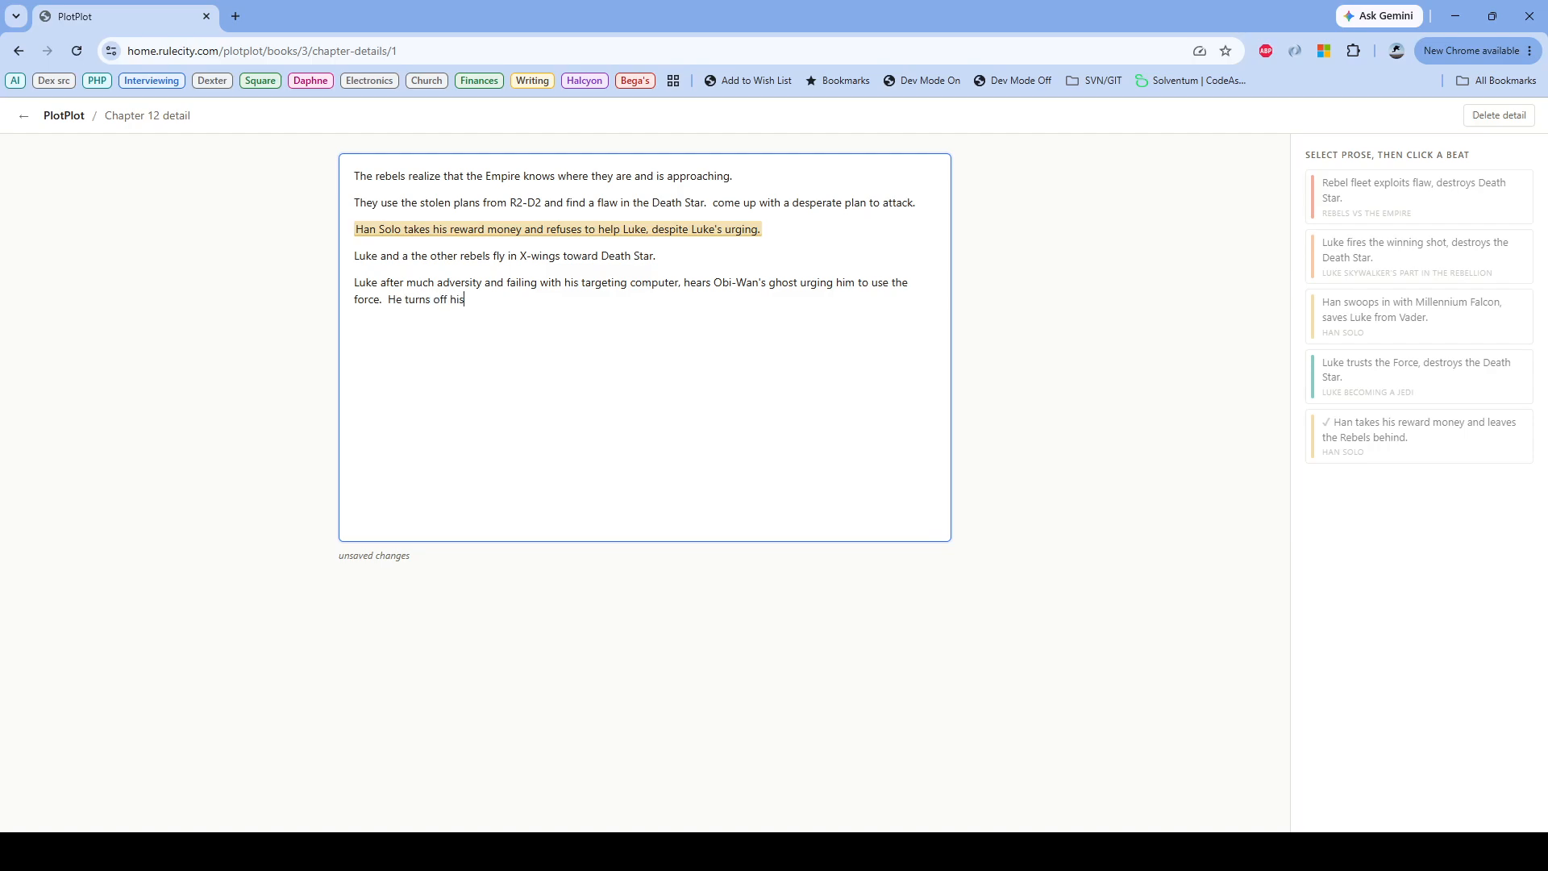
pyautogui.write(' targeting computer.')
# Assign the targeting computer paragraph to the beat "Luke trusts the Force, destroys the Death Star."
pyautogui.hotkey('ctrl', 'shift', 'Up')
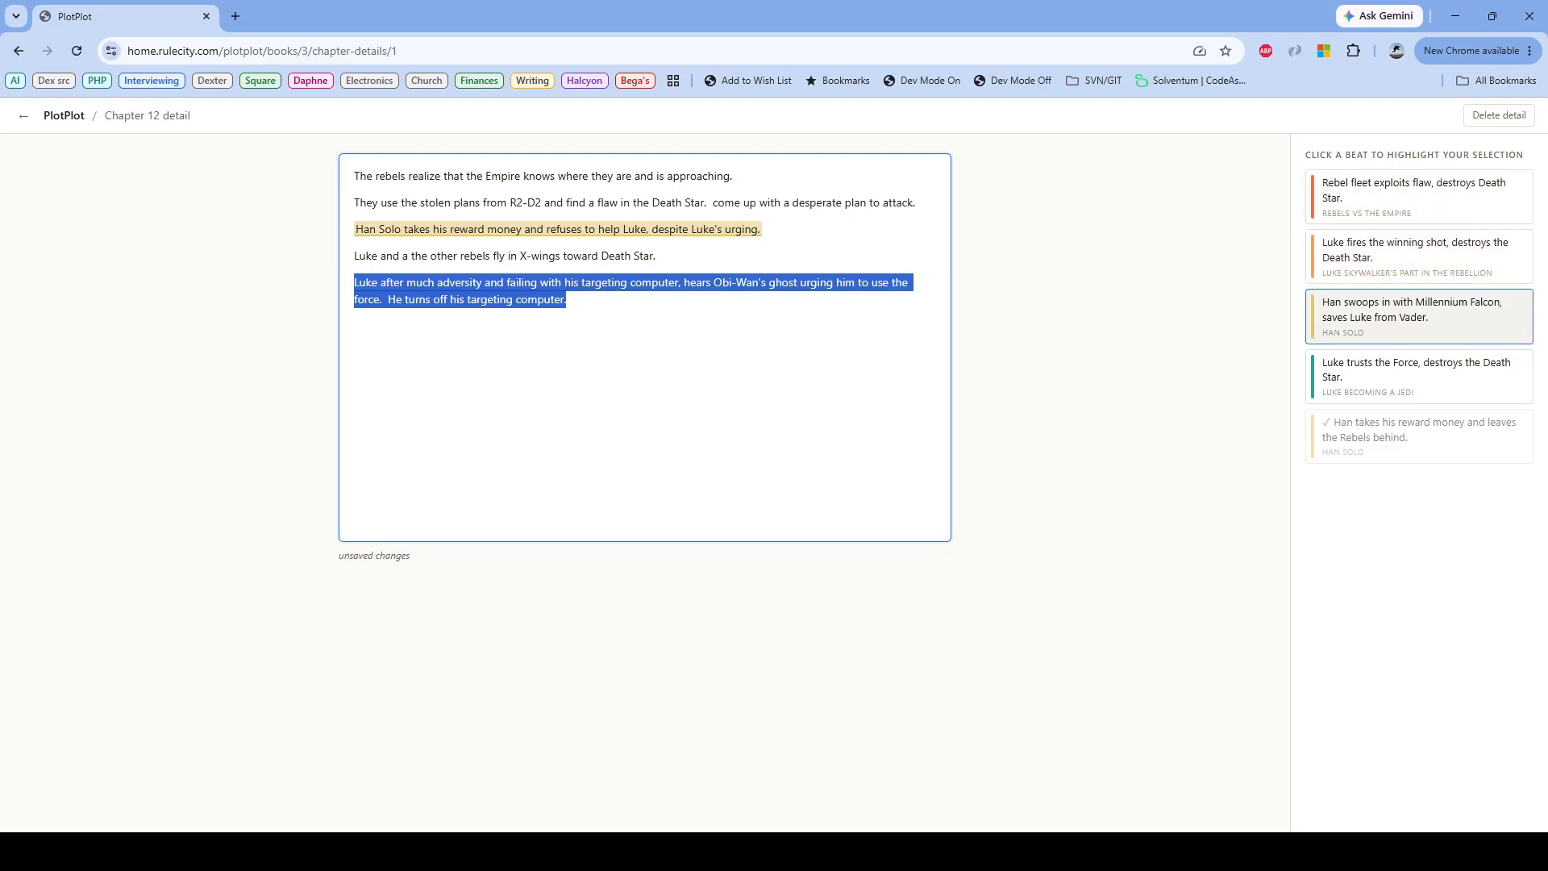
pyautogui.click(1419, 369)
# Start a new paragraph with "But before he can destroy the Death Star, Darth Vader comes behind him and is about to destroy him"
pyautogui.click(569, 300)
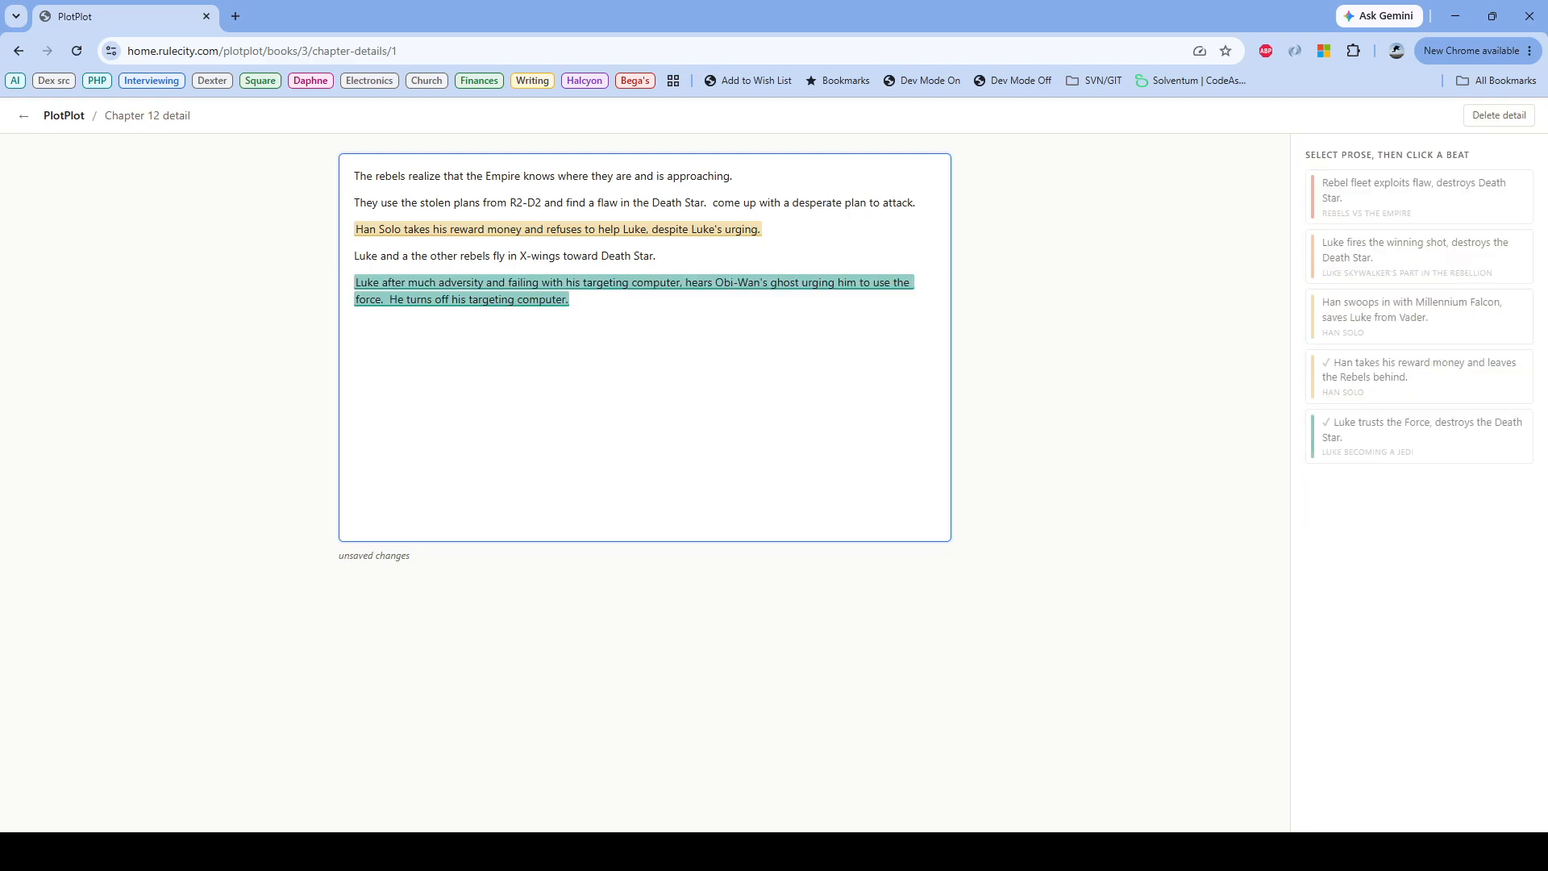
pyautogui.press('Return')
pyautogui.write('But before he can destroy the Death Star, Darth Vader')
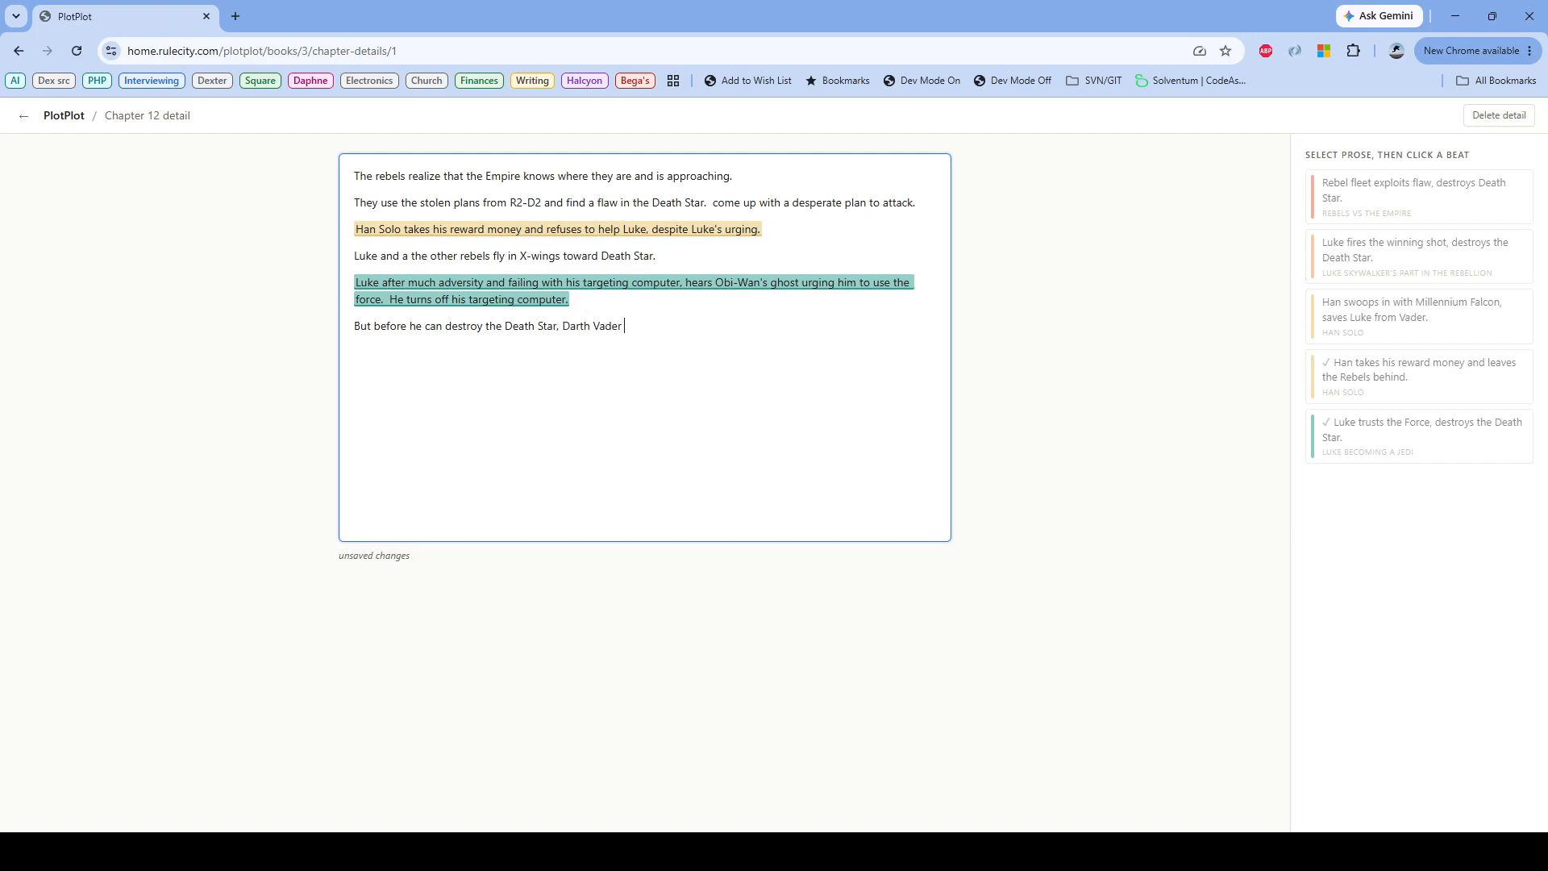
pyautogui.write(' comes')
pyautogui.write('d him and us about to destroy him bu')
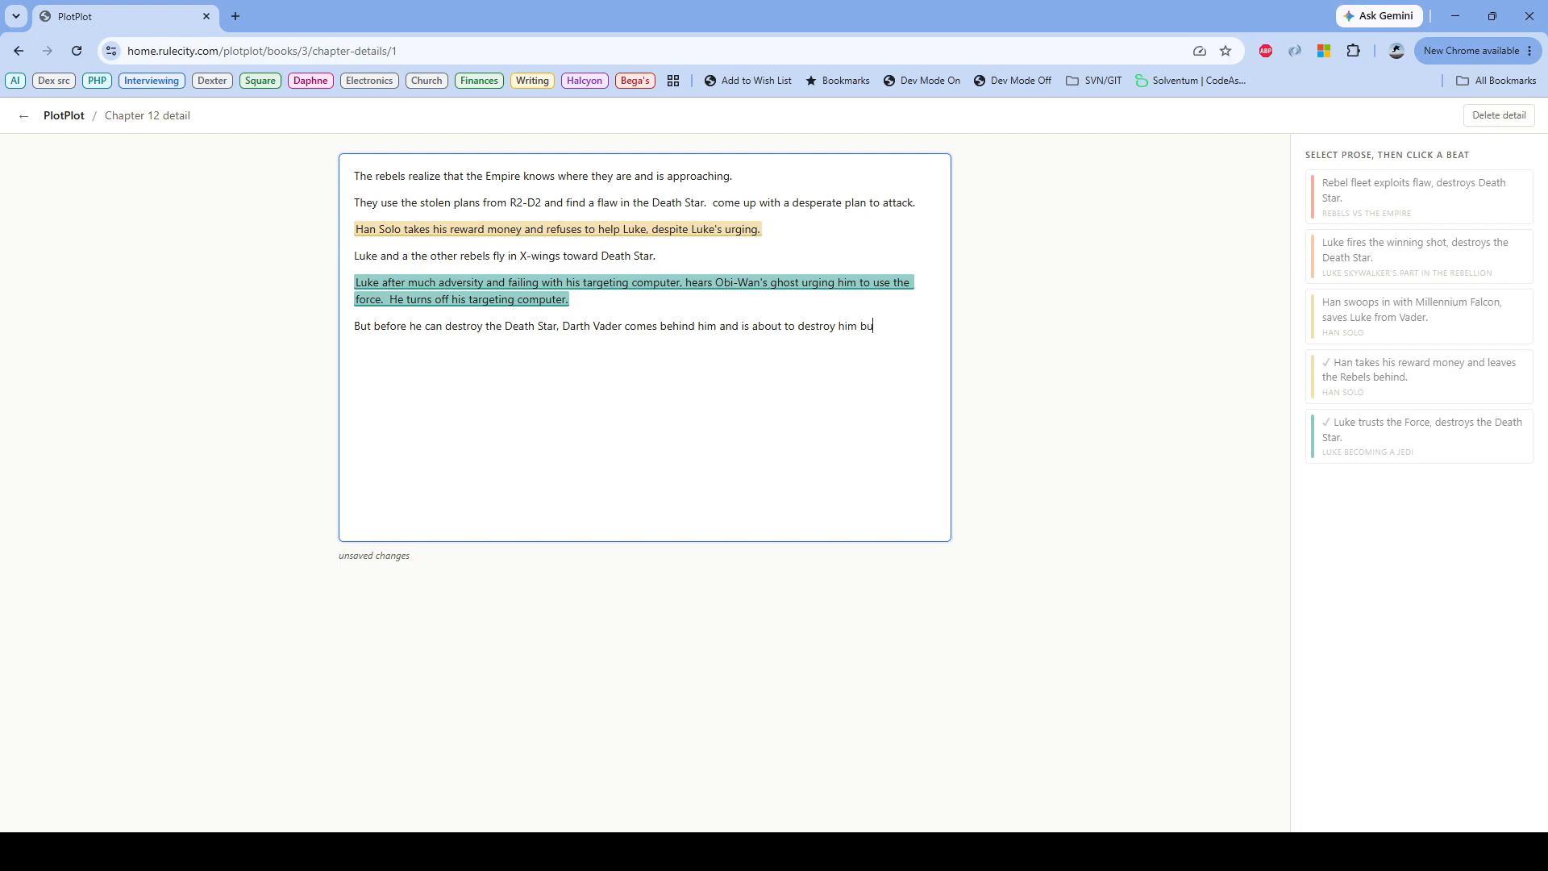
# Finish the sentence with "but suddenly Han Solo appears and attacks Vader, saving Luke." and add "this paves the way for Luke to fire the winning shot."
pyautogui.write('t suddenly Han Solo appears and attacks Va')
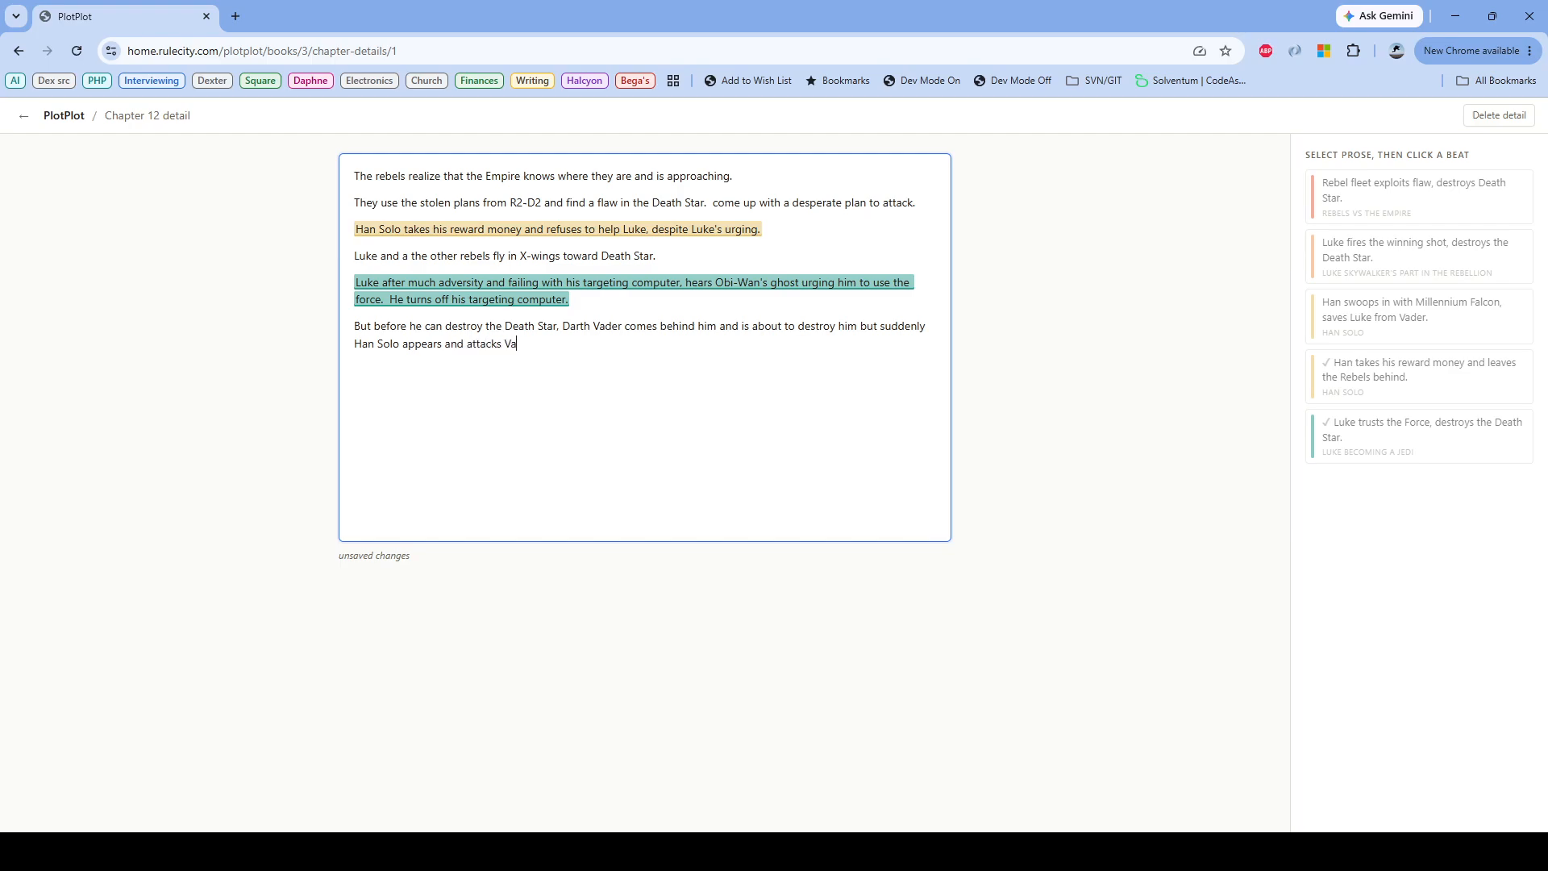
pyautogui.write('der, saving Luke.')
pyautogui.press('Return')
pyautogui.write('this pace')
pyautogui.press('BackSpace')
pyautogui.press('BackSpace')
pyautogui.write('ves the way for Luke to fi')
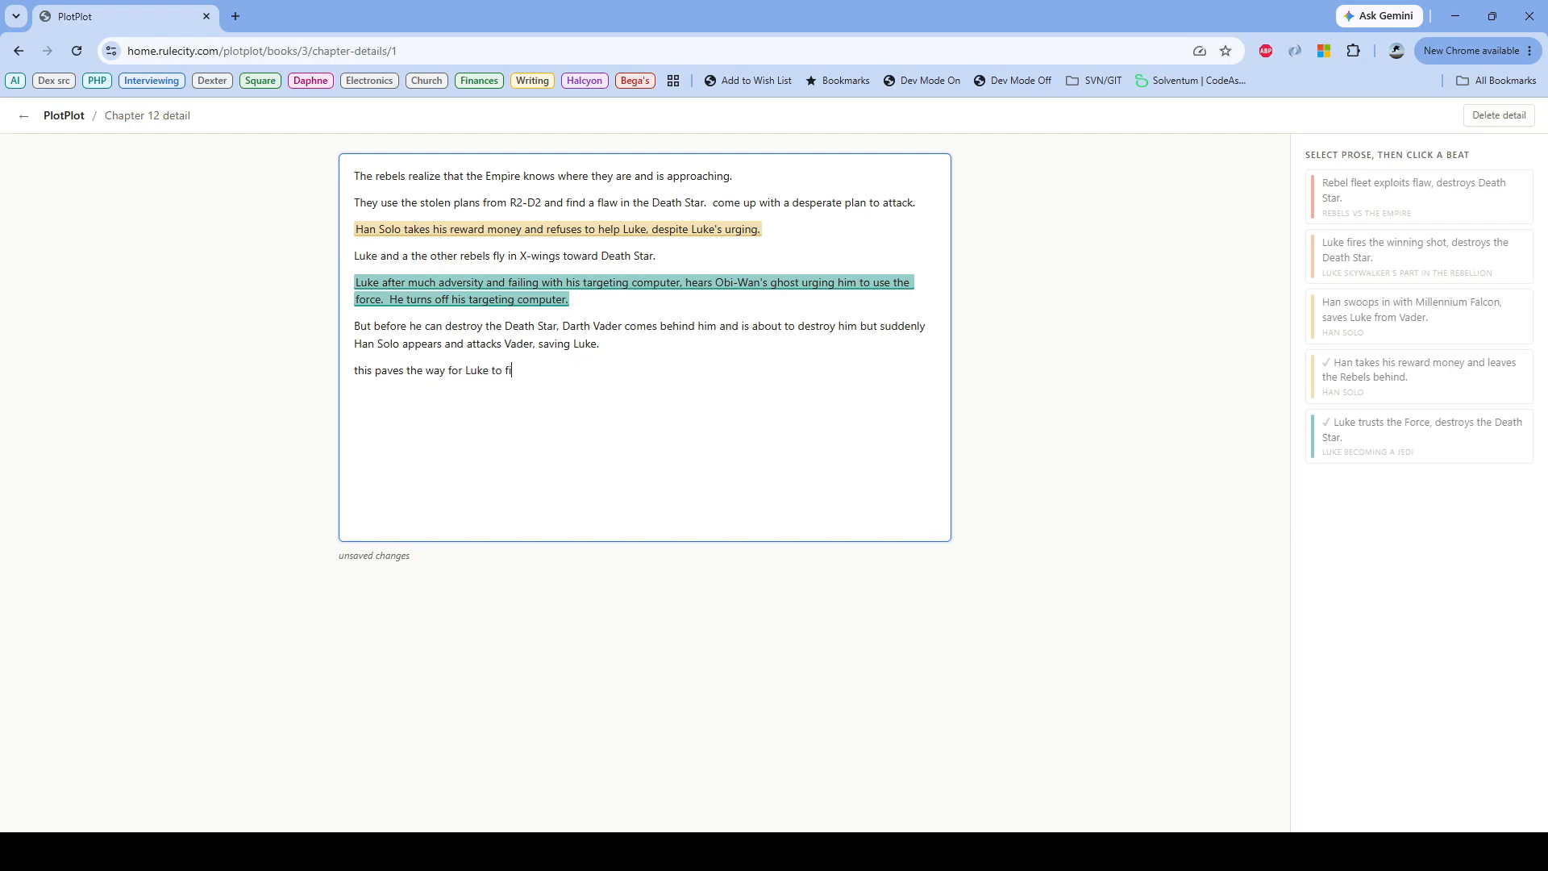
pyautogui.write('re the winning shot.')
# Add the closing paragraph "The rebels retreat, the death star explodes, and there is a huge celebration at the end."
pyautogui.press('Return')
pyautogui.write('The reber')
pyautogui.press('BackSpace')
pyautogui.write('ls retreat , the ')
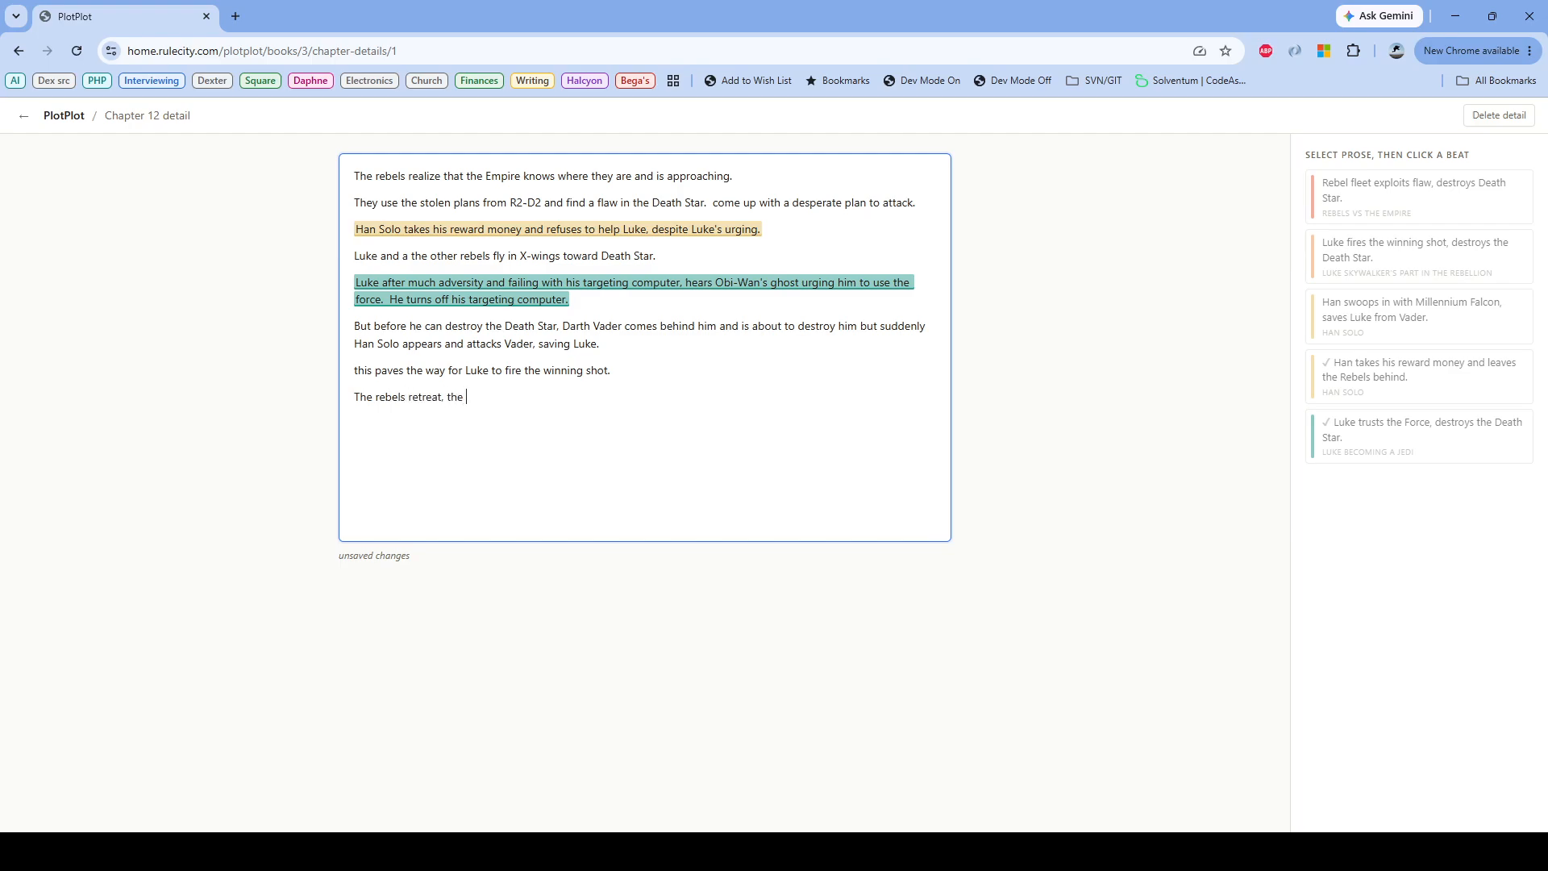
pyautogui.write('death star explodes, and there is a b')
pyautogui.press('BackSpace')
pyautogui.write('huge')
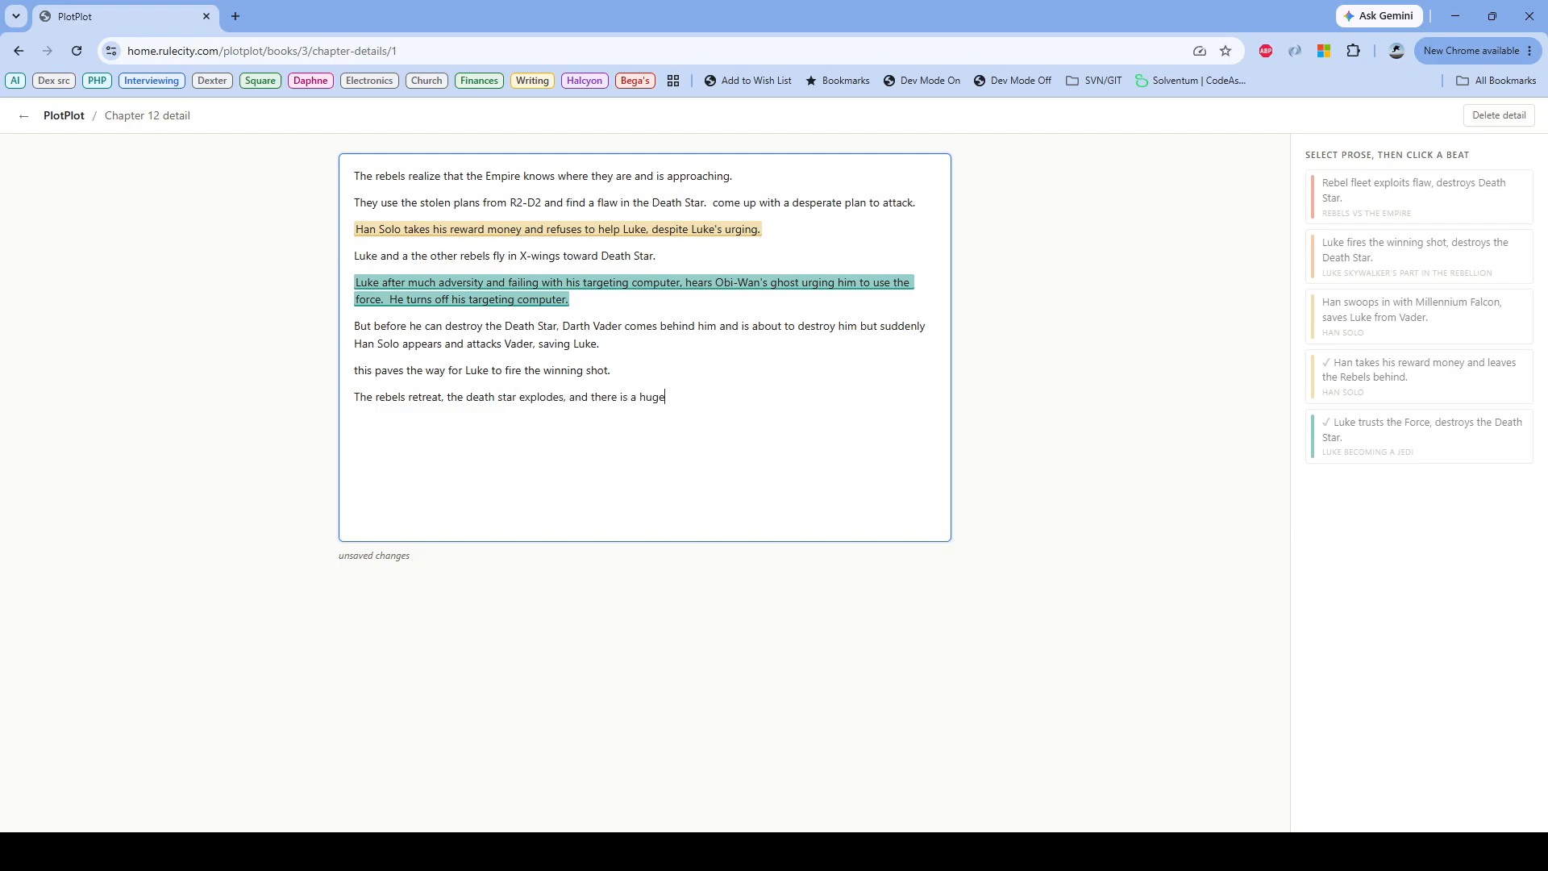
pyautogui.write(' celebration at the end.')
pyautogui.press('Return')
# Assign the Darth Vader paragraph to the beat where Han saves Luke, and "Luke to fire the winning shot." to the winning-shot beat
pyautogui.moveTo(599, 344); pyautogui.dragTo(354, 326)
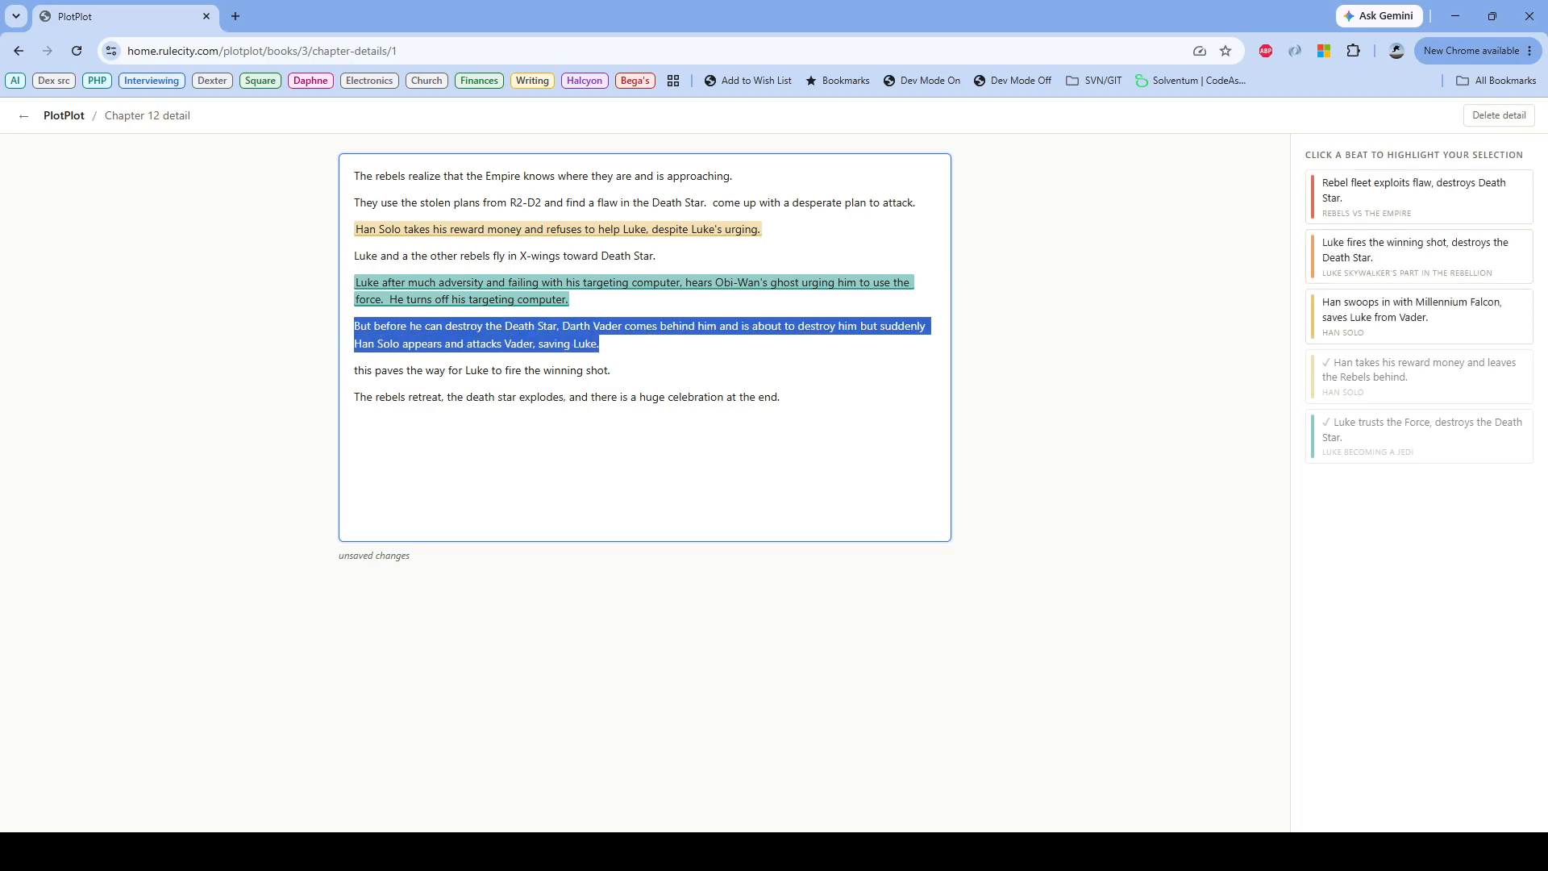
pyautogui.click(1419, 320)
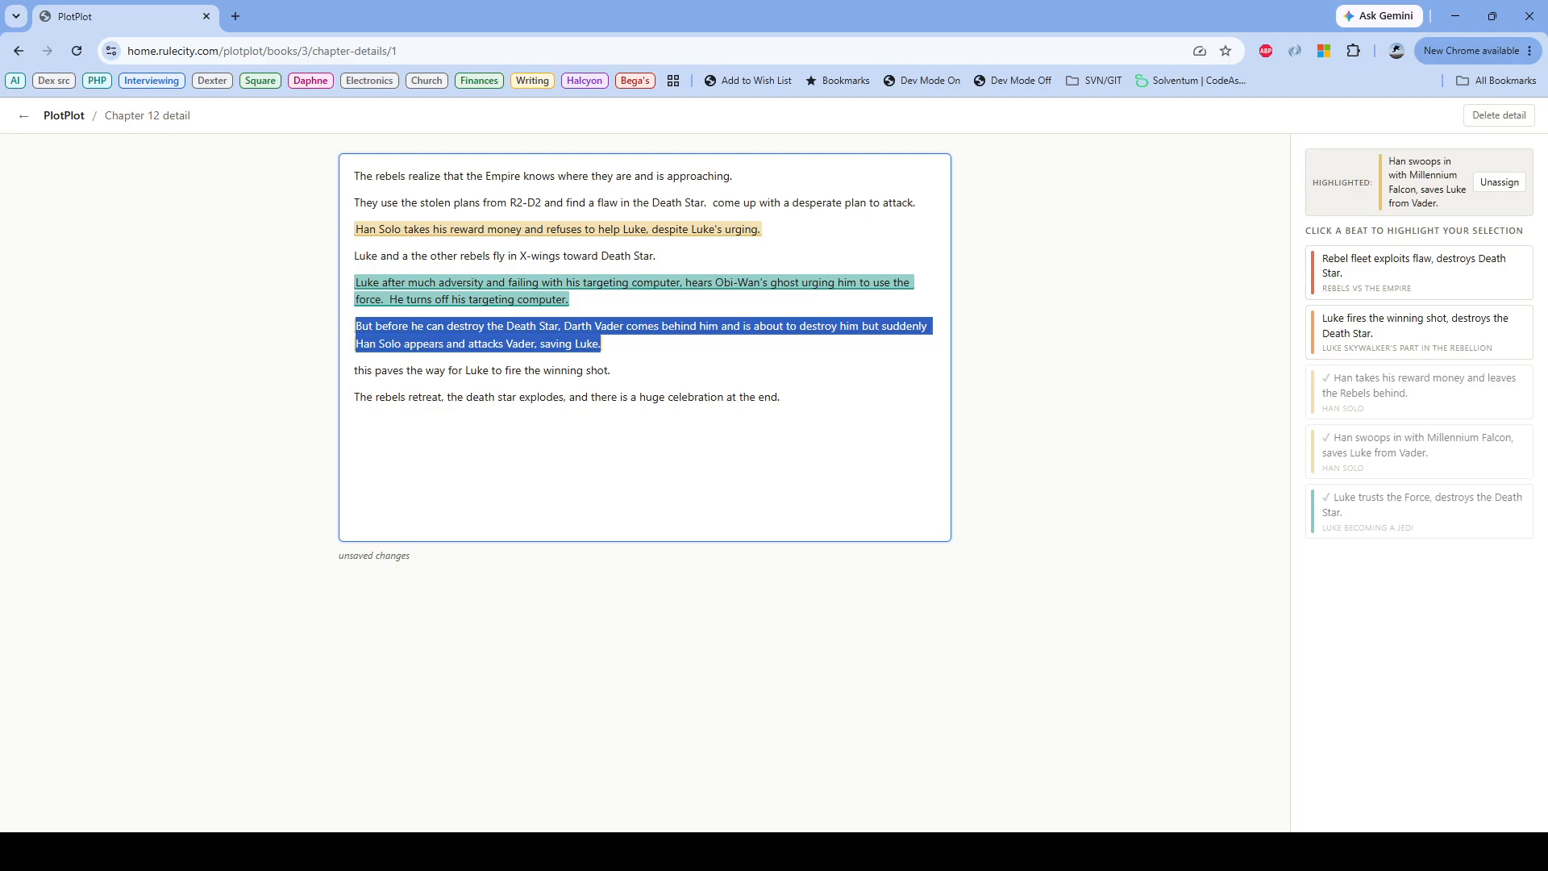
pyautogui.click(611, 371)
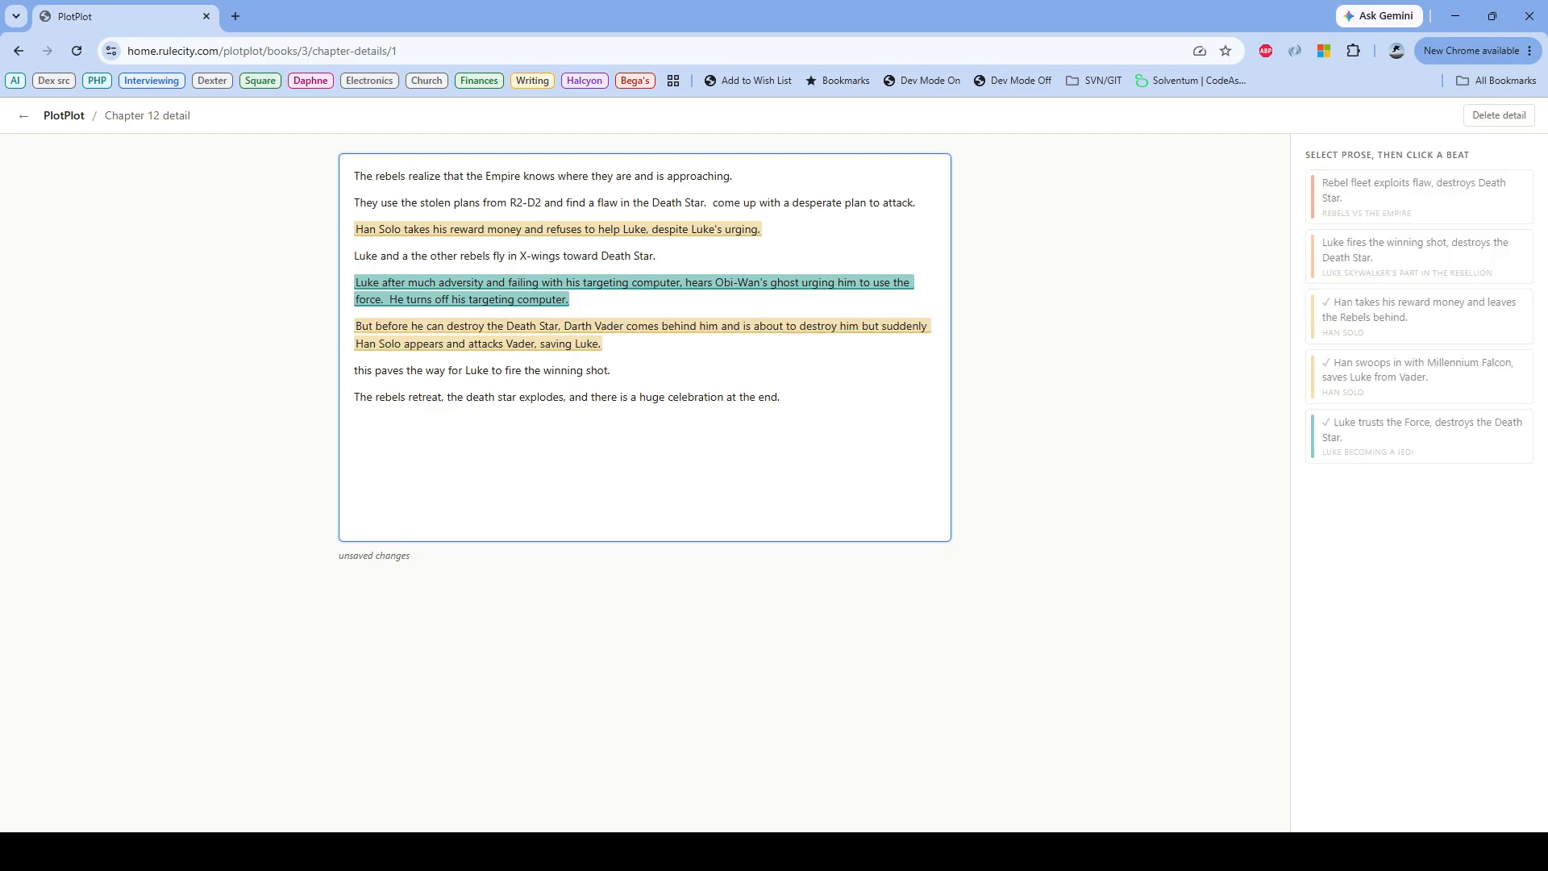
pyautogui.moveTo(611, 371); pyautogui.dragTo(465, 370)
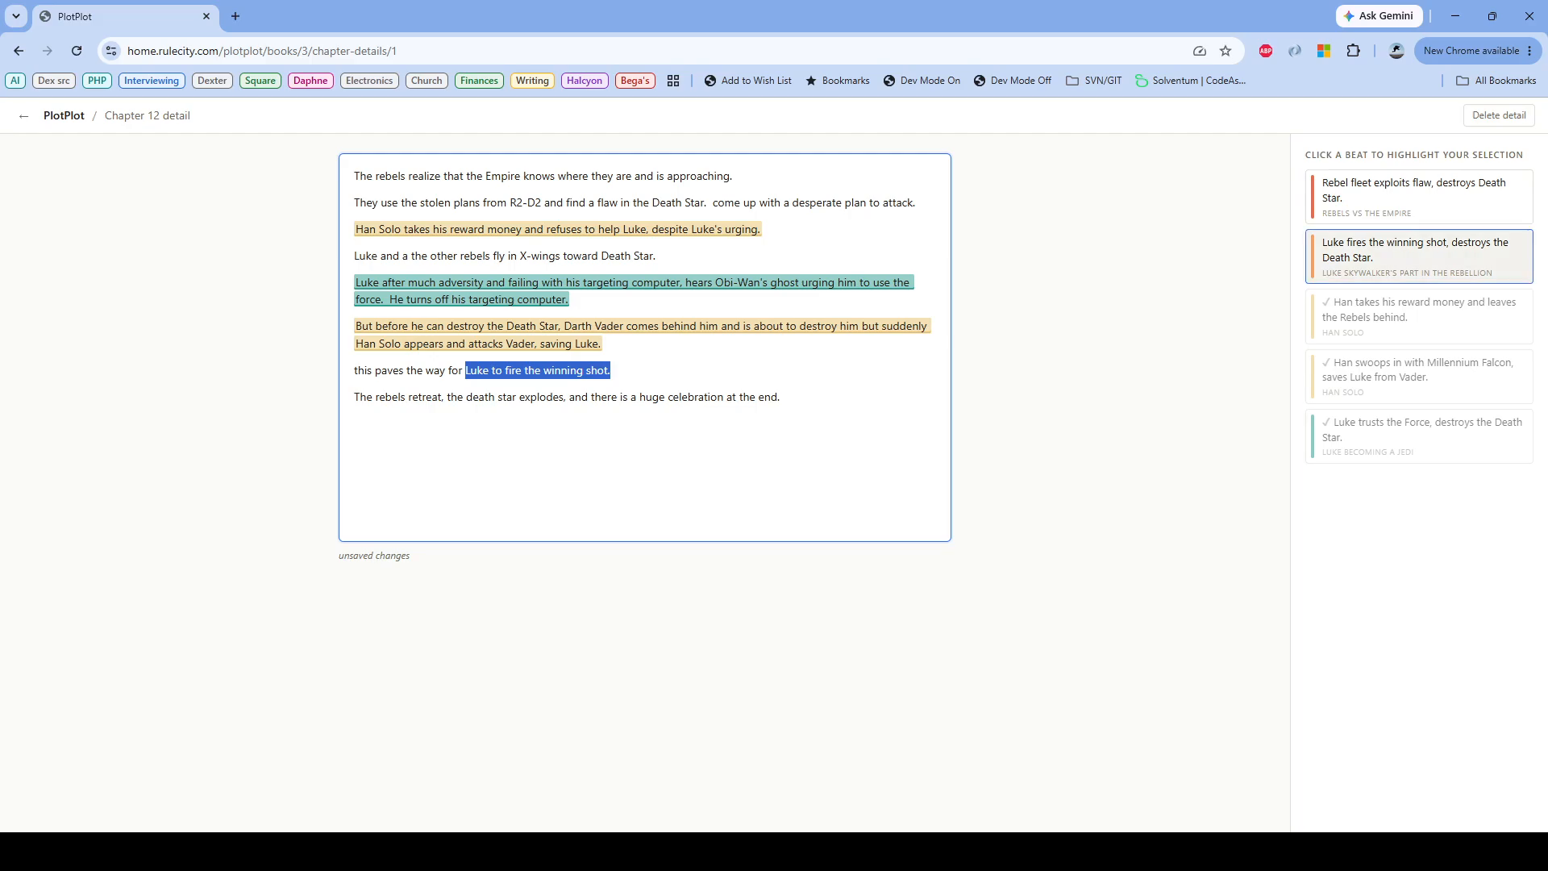
pyautogui.click(1415, 250)
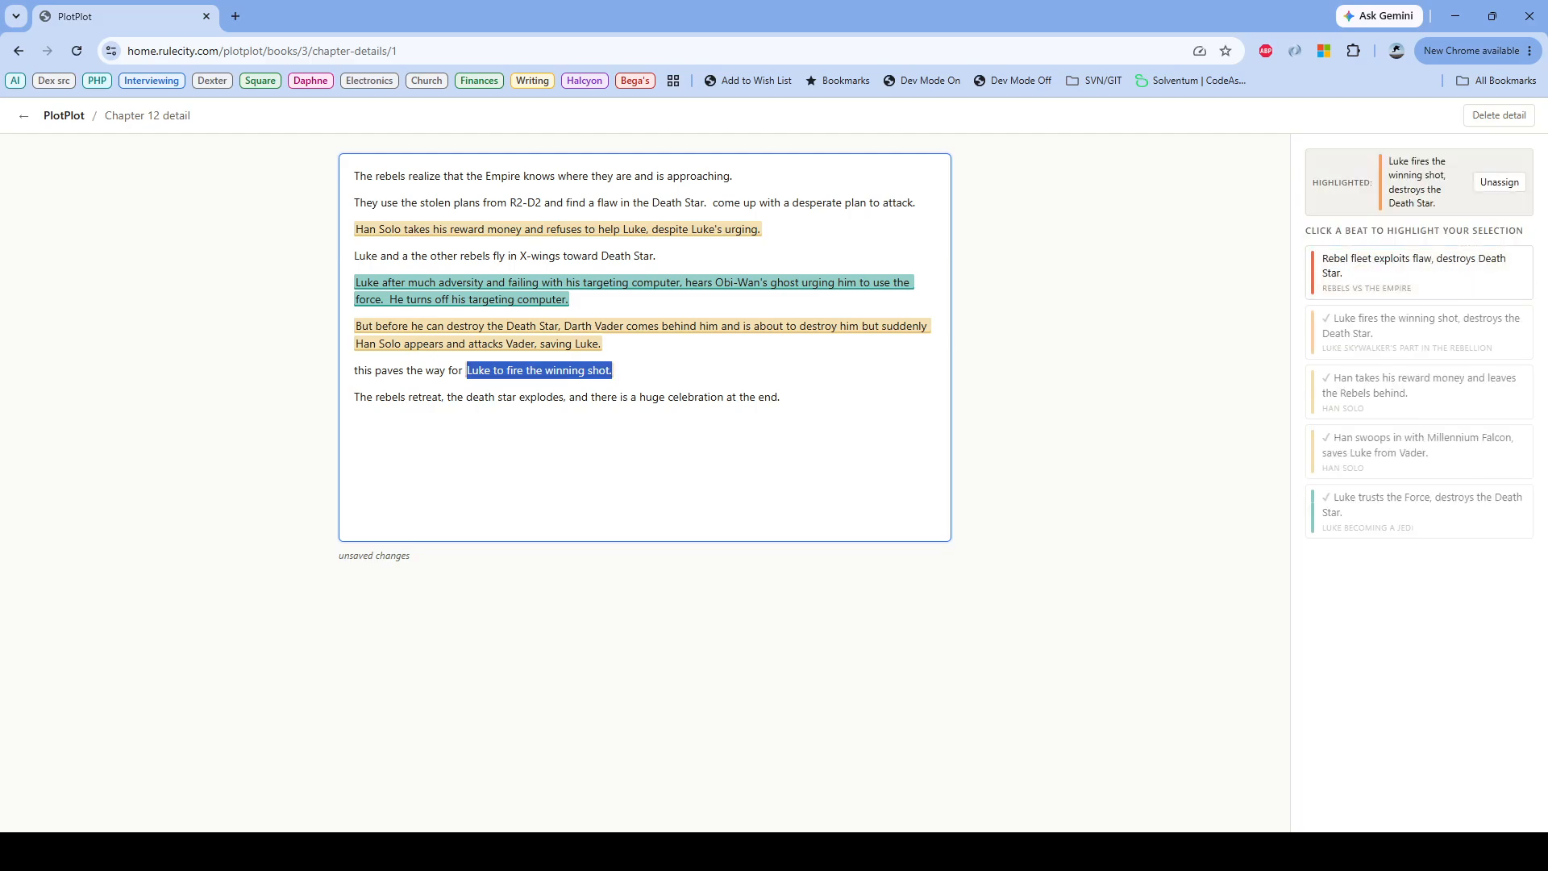
# Assign "the death star explodes" to the beat "Rebel fleet exploits flaw, destroys Death Star." and return to the book
pyautogui.moveTo(563, 397); pyautogui.dragTo(447, 397)
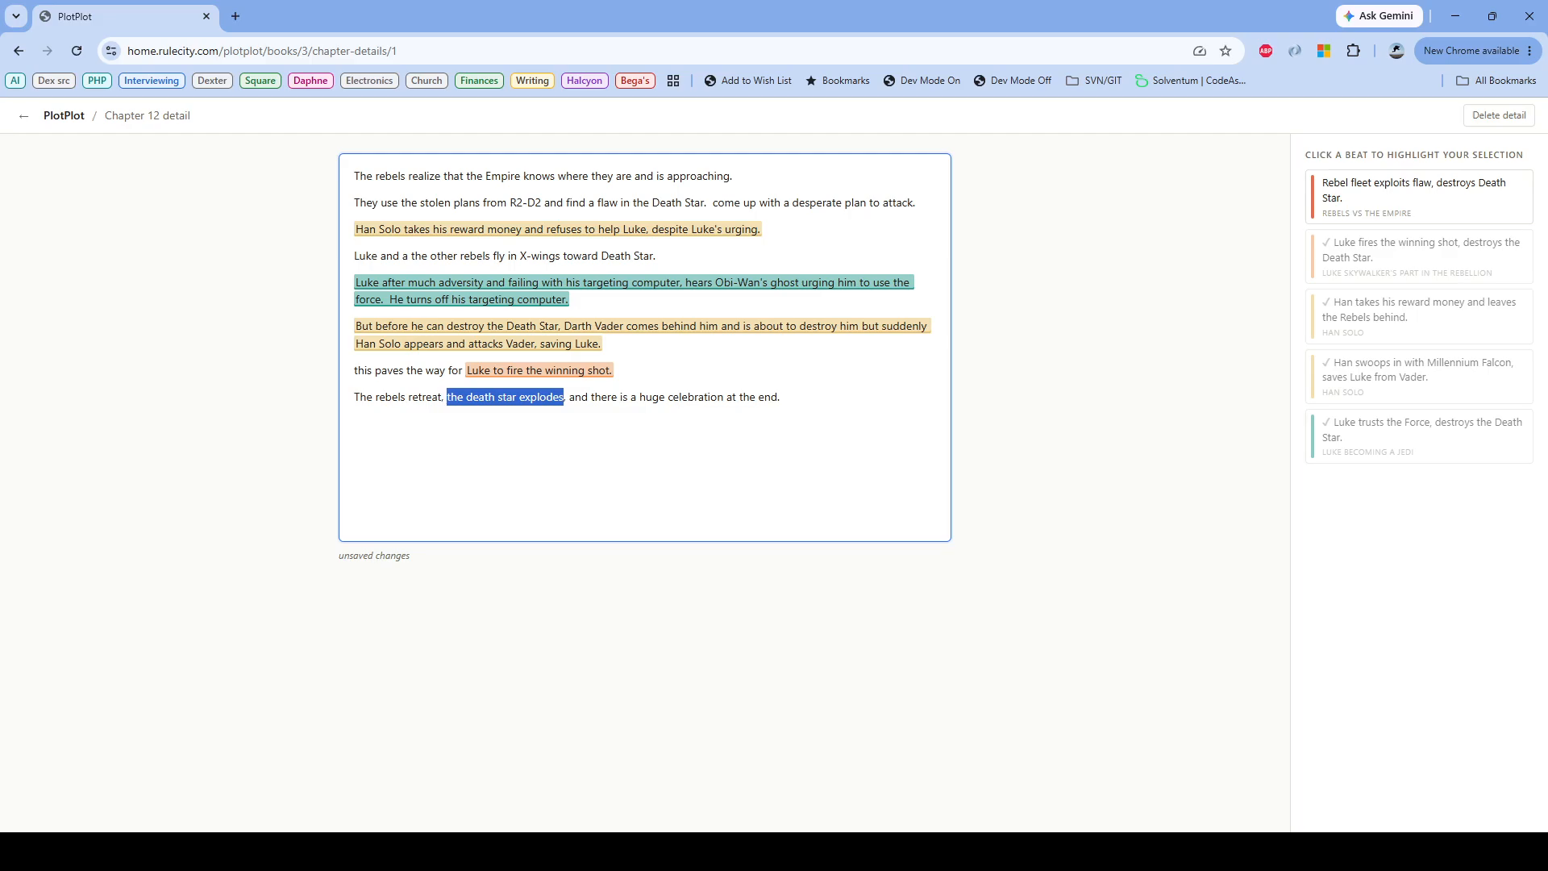
pyautogui.click(1415, 193)
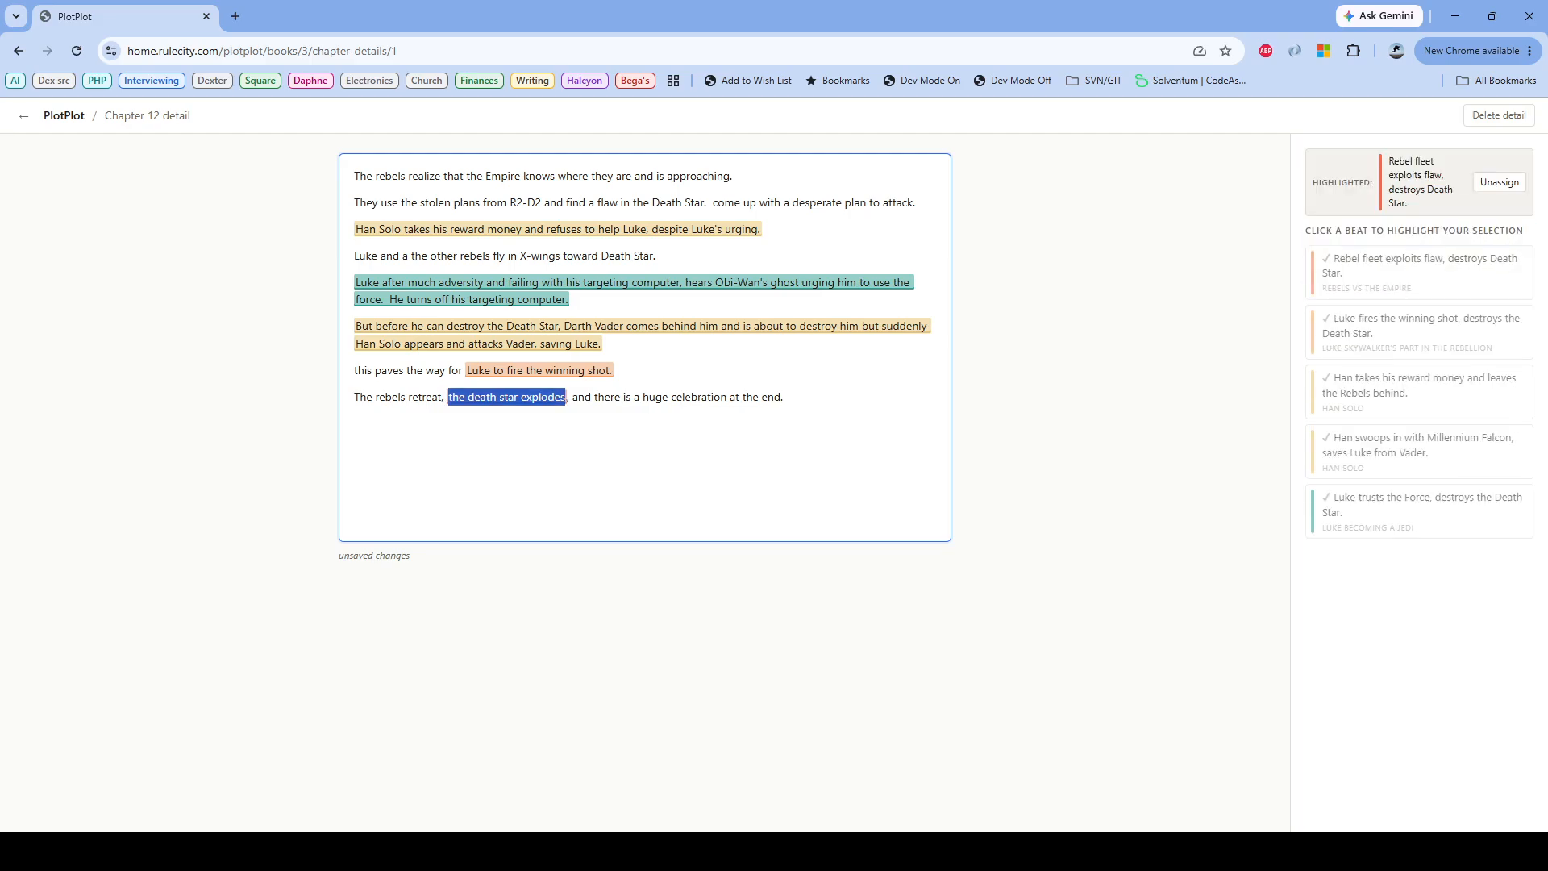
pyautogui.click(784, 397)
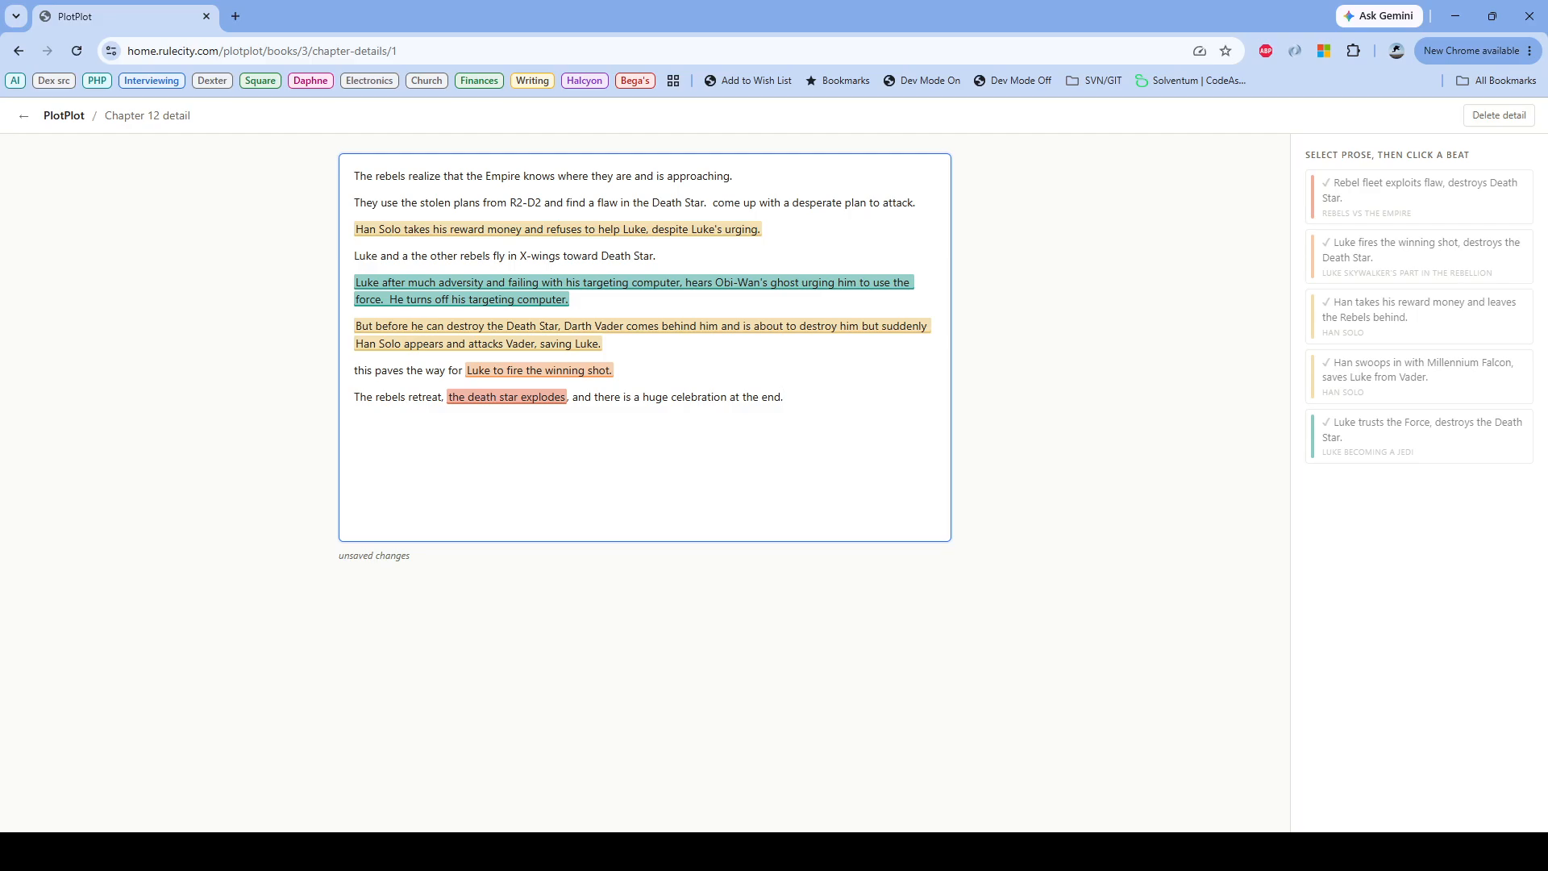
pyautogui.click(24, 115)
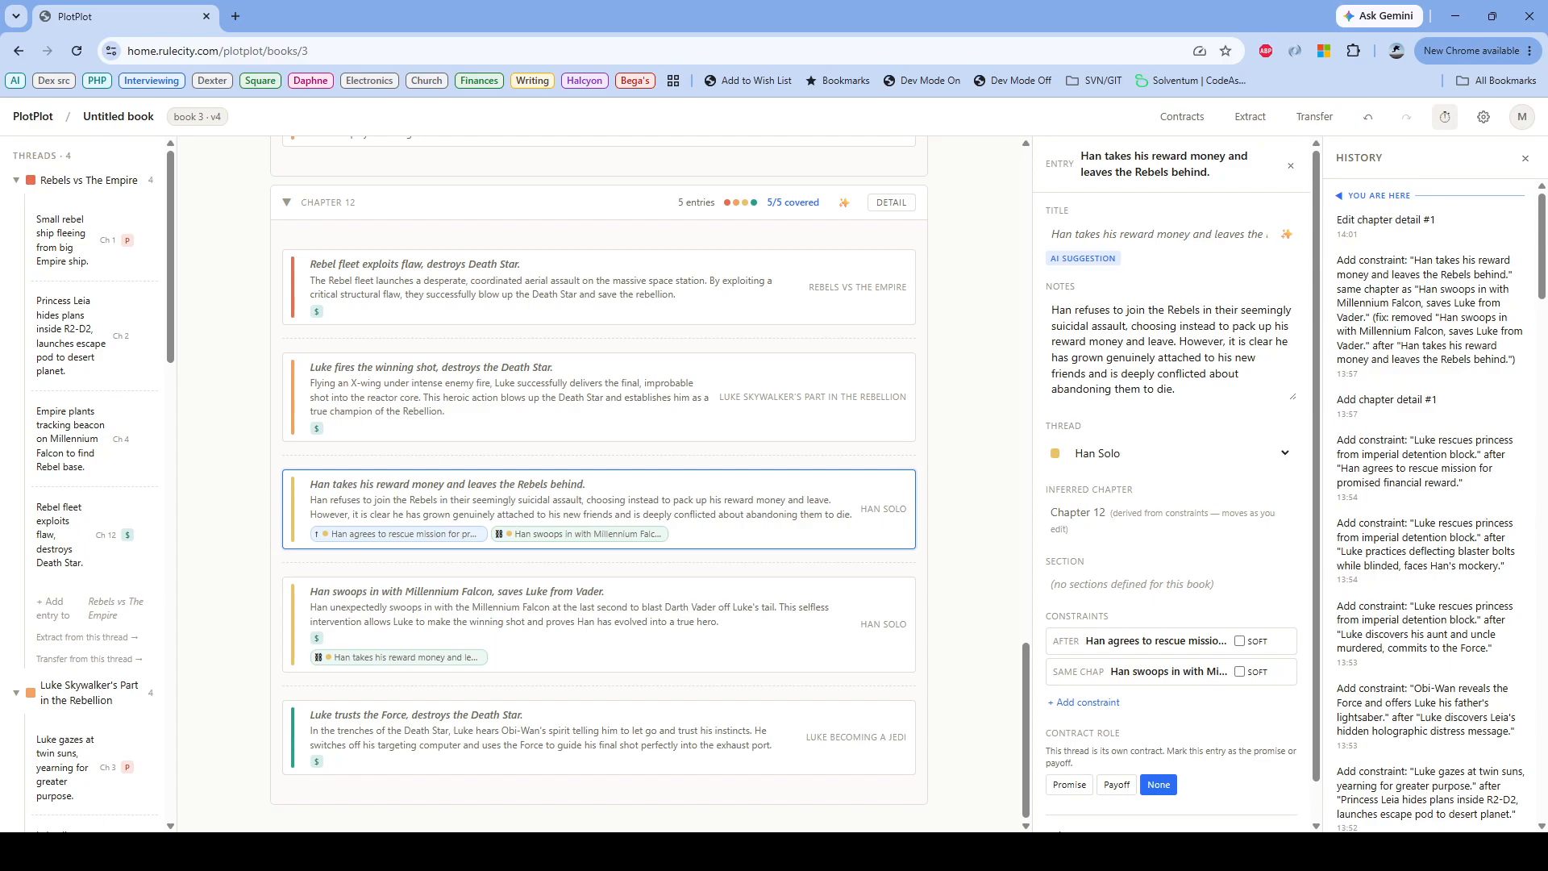
# Open the contracts overview and examine the promise and payoff entries of all the book's threads
pyautogui.click(1182, 116)
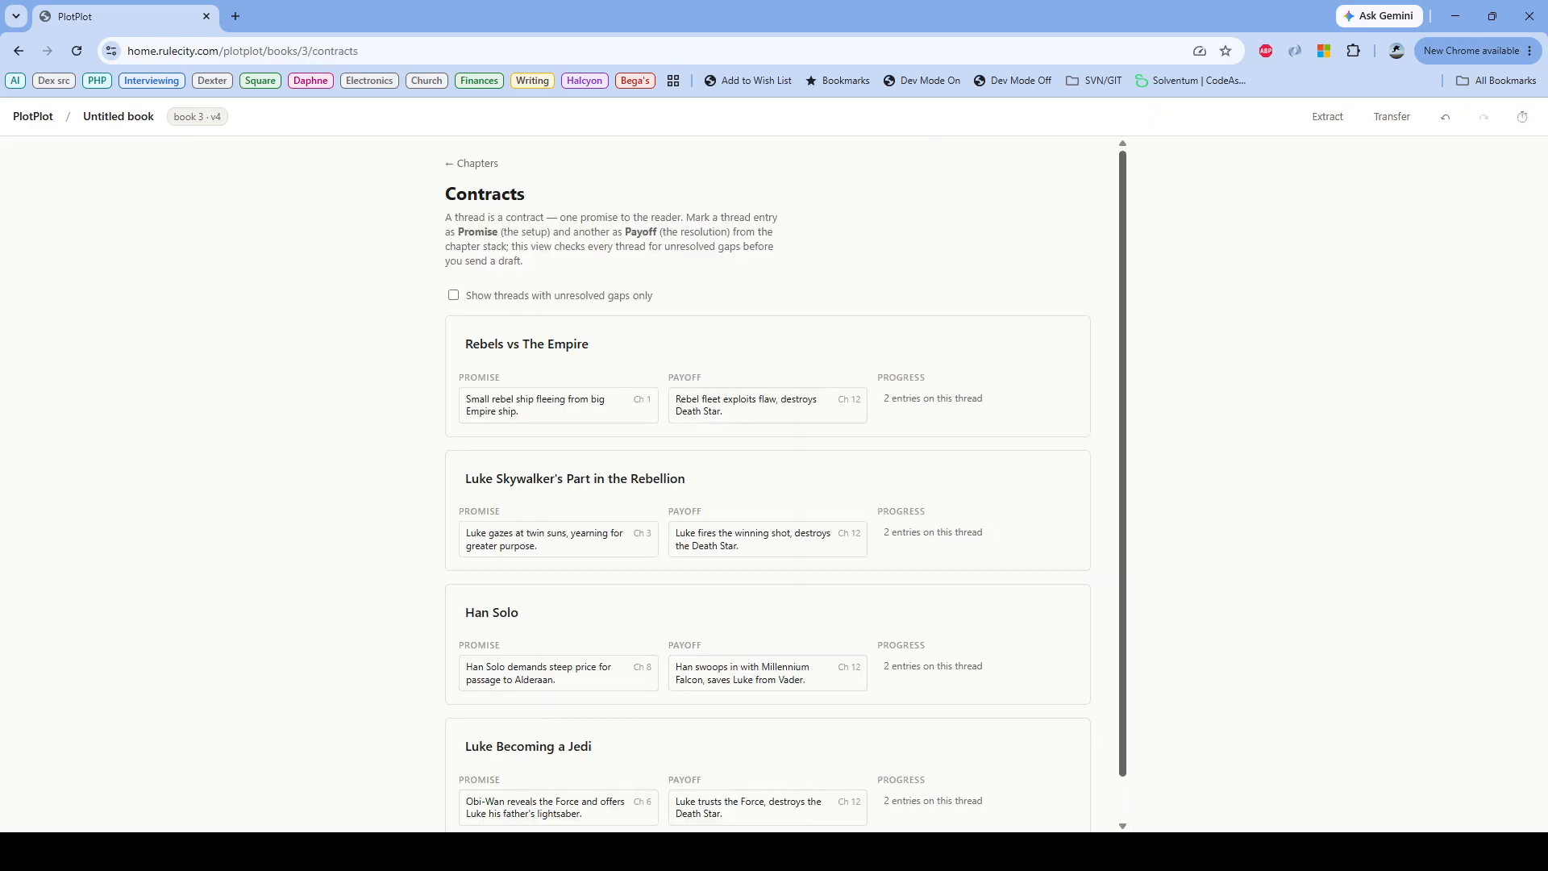
pyautogui.scroll(-1, 786, 486)
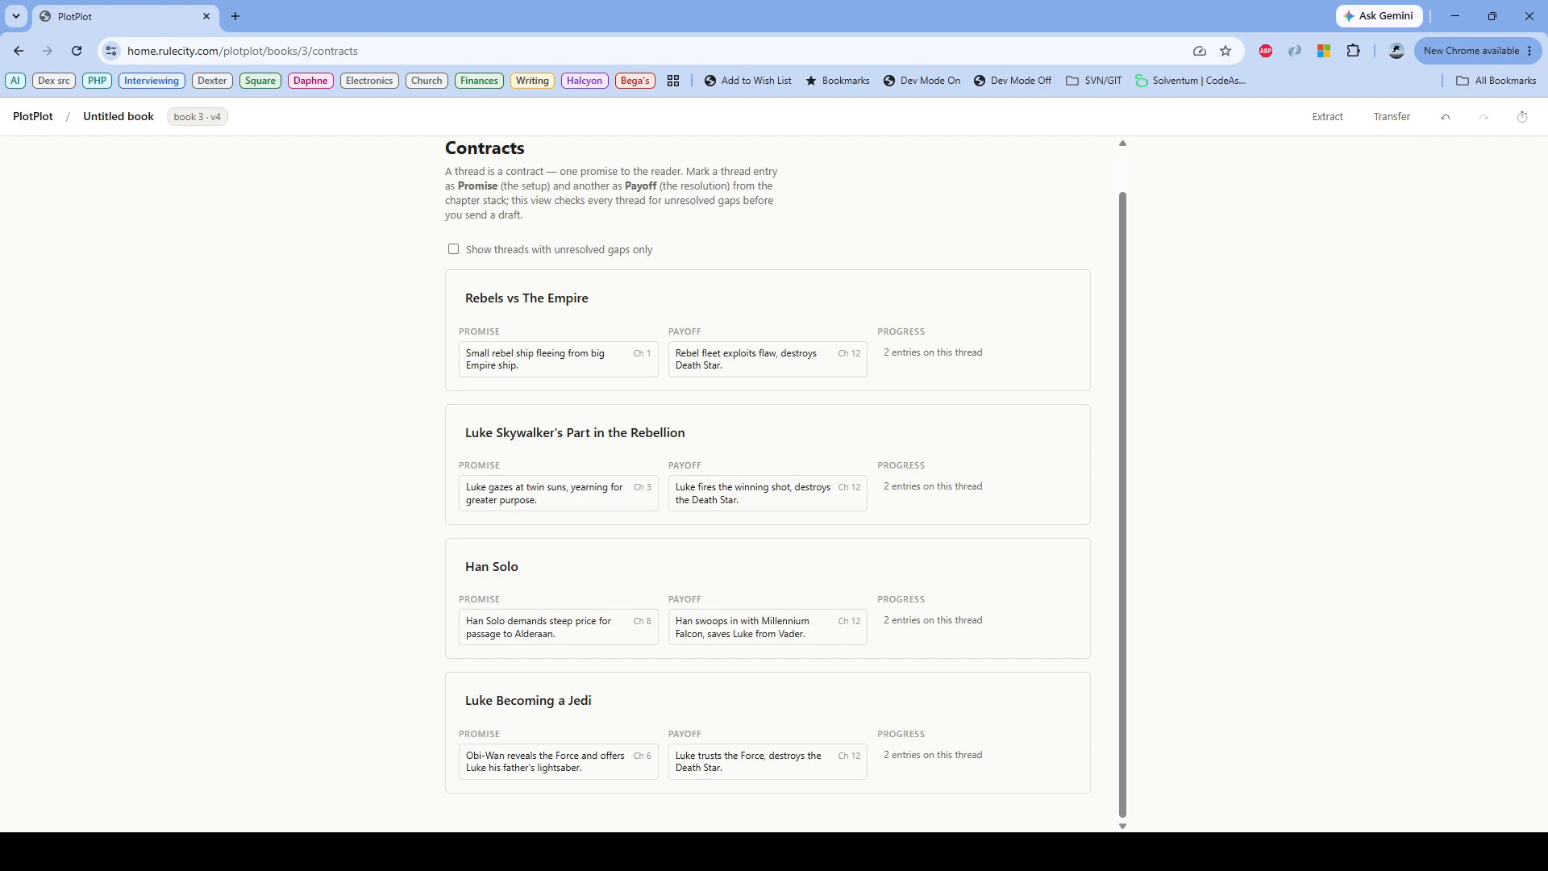
pyautogui.scroll(1, 786, 486)
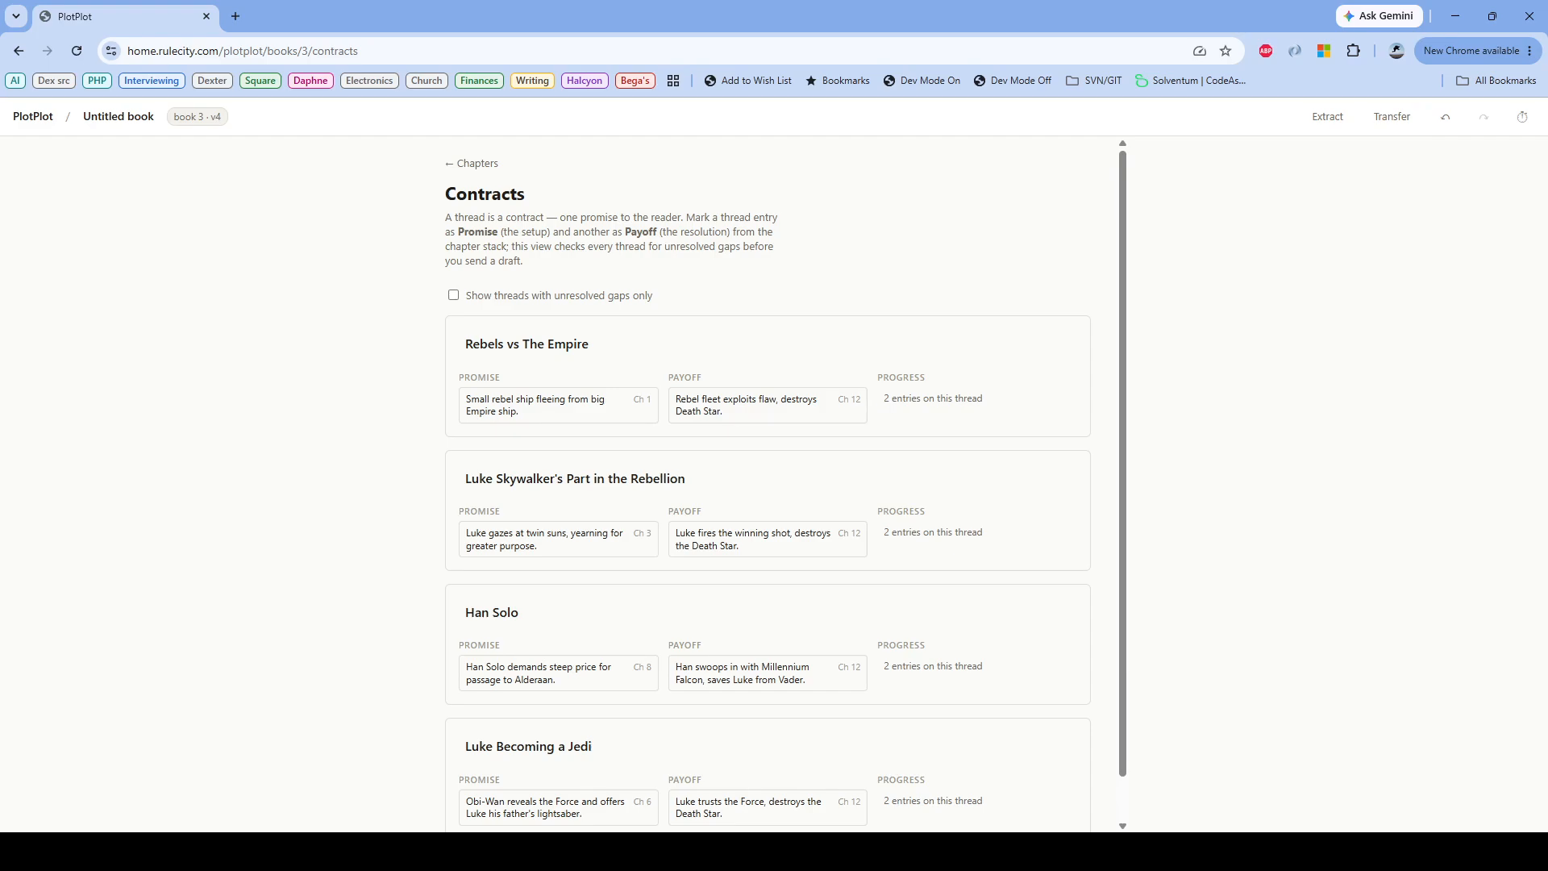
pyautogui.scroll(-1, 786, 486)
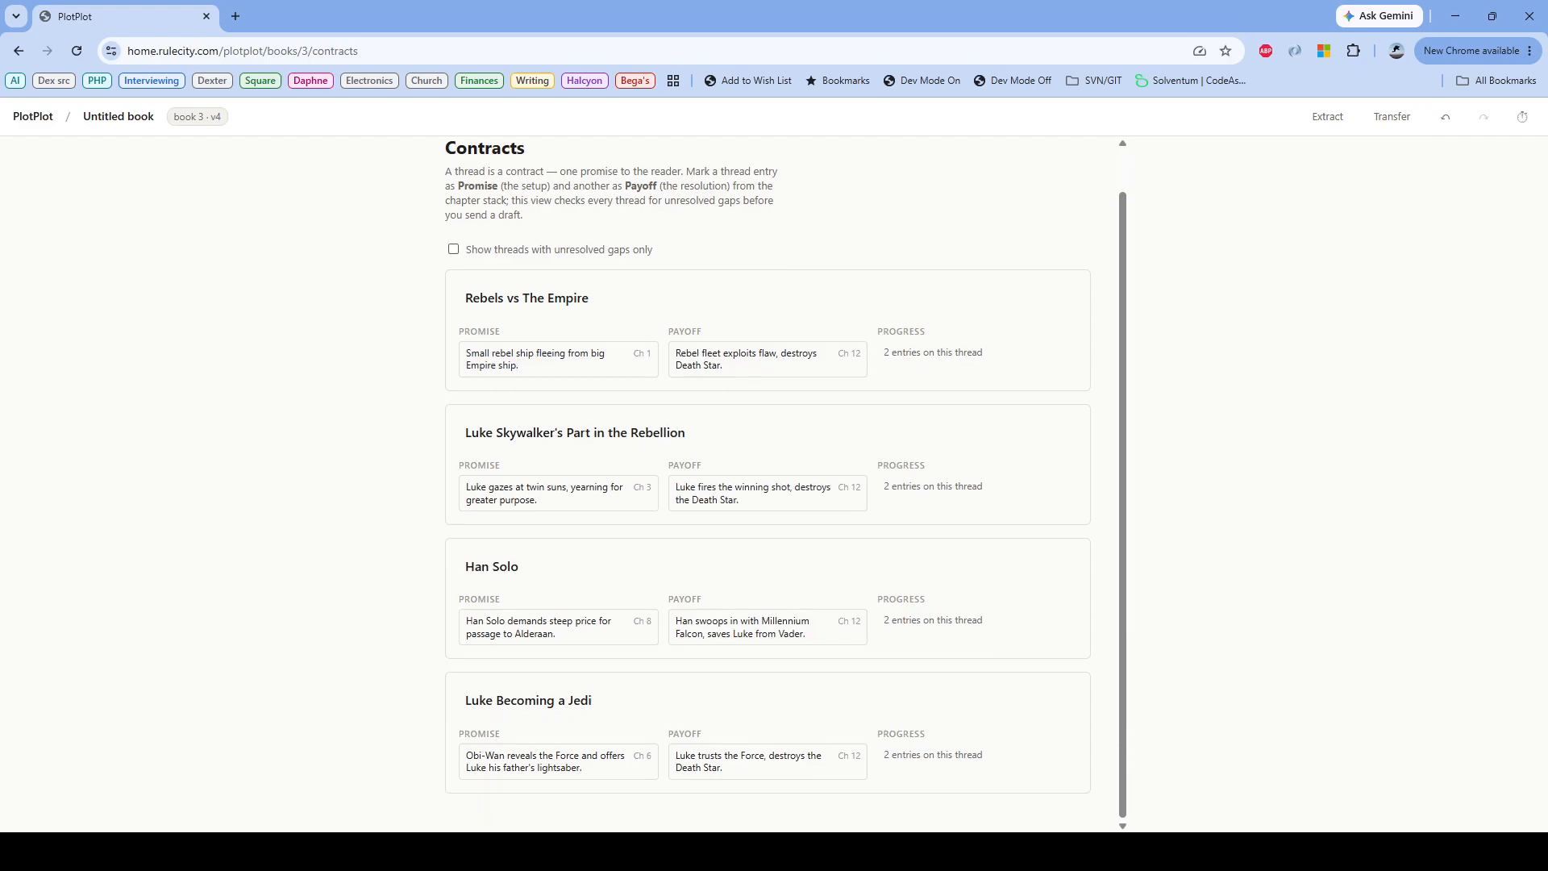
# Check for threads with unresolved gaps only, clear that filter, review the contracts again, and return to the chapters
pyautogui.click(453, 249)
pyautogui.click(453, 295)
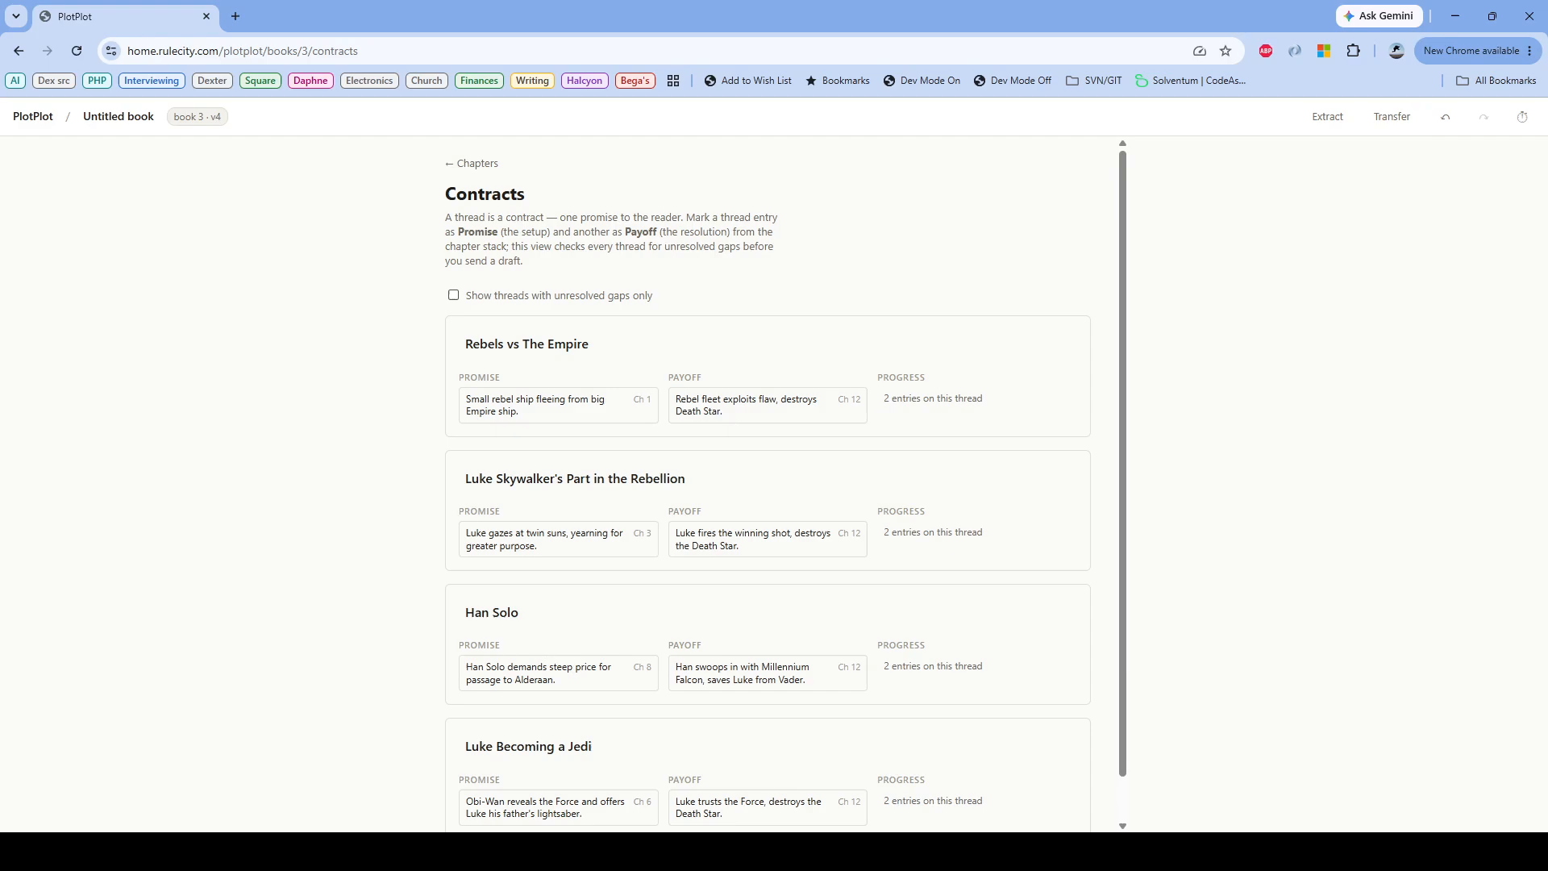
pyautogui.scroll(-1, 786, 487)
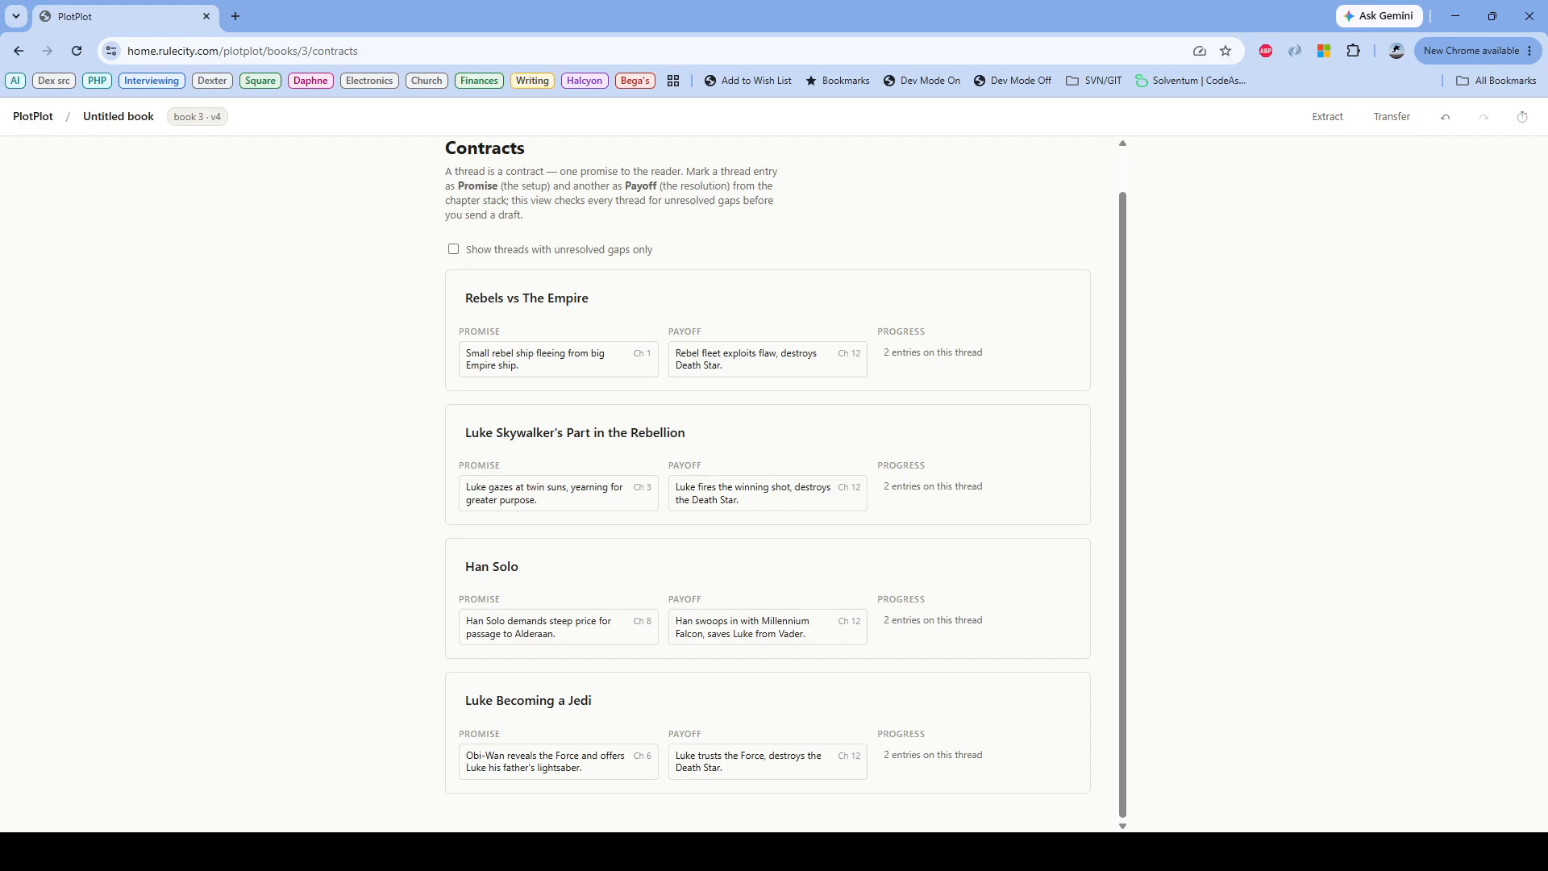
pyautogui.scroll(1, 786, 487)
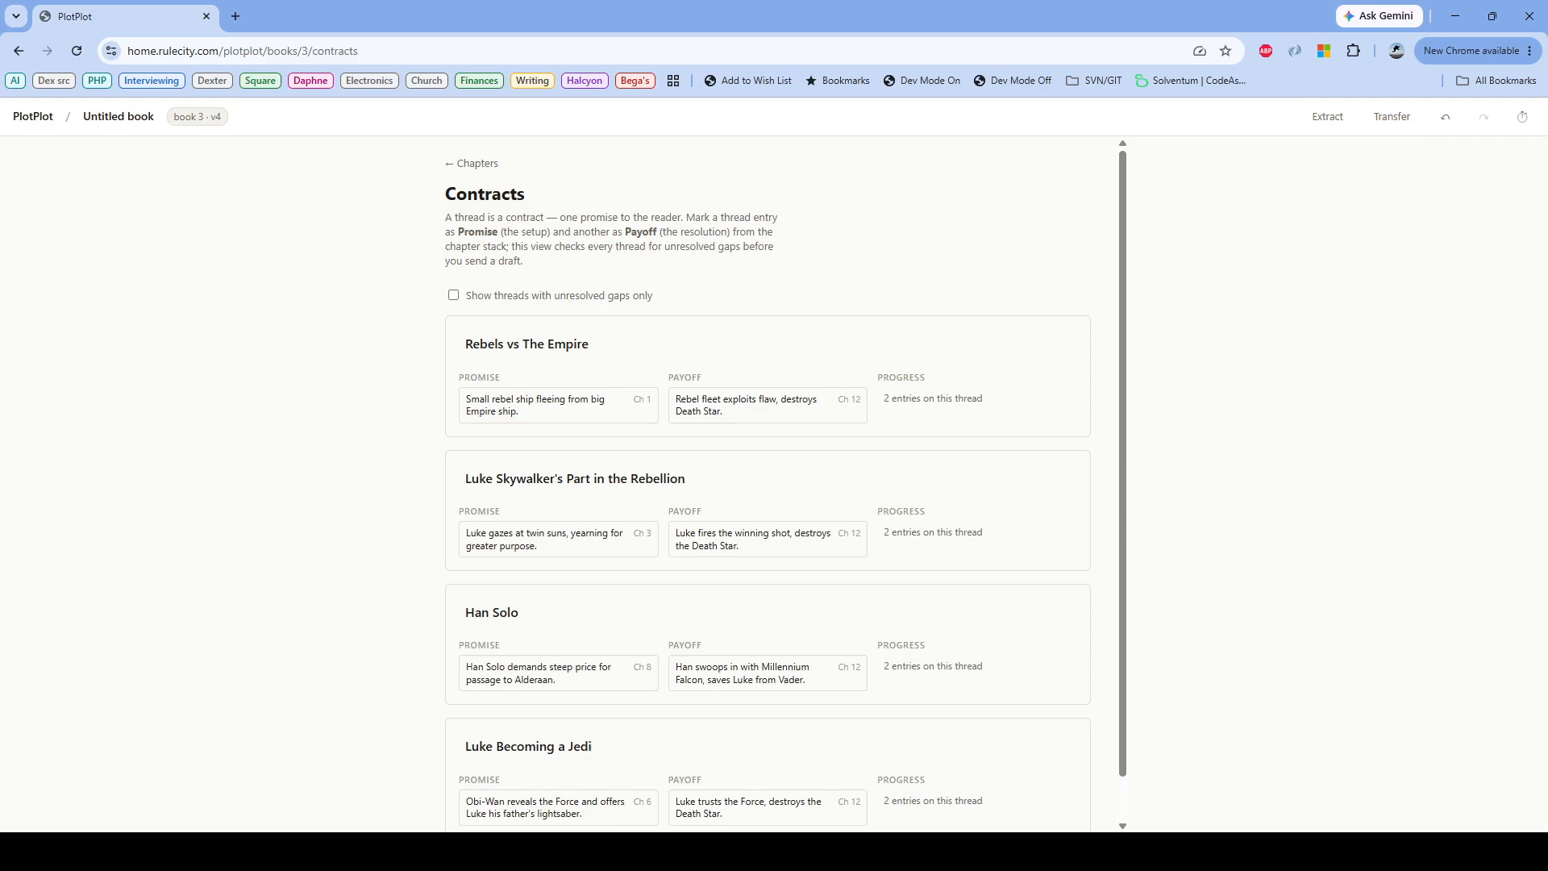
pyautogui.click(475, 163)
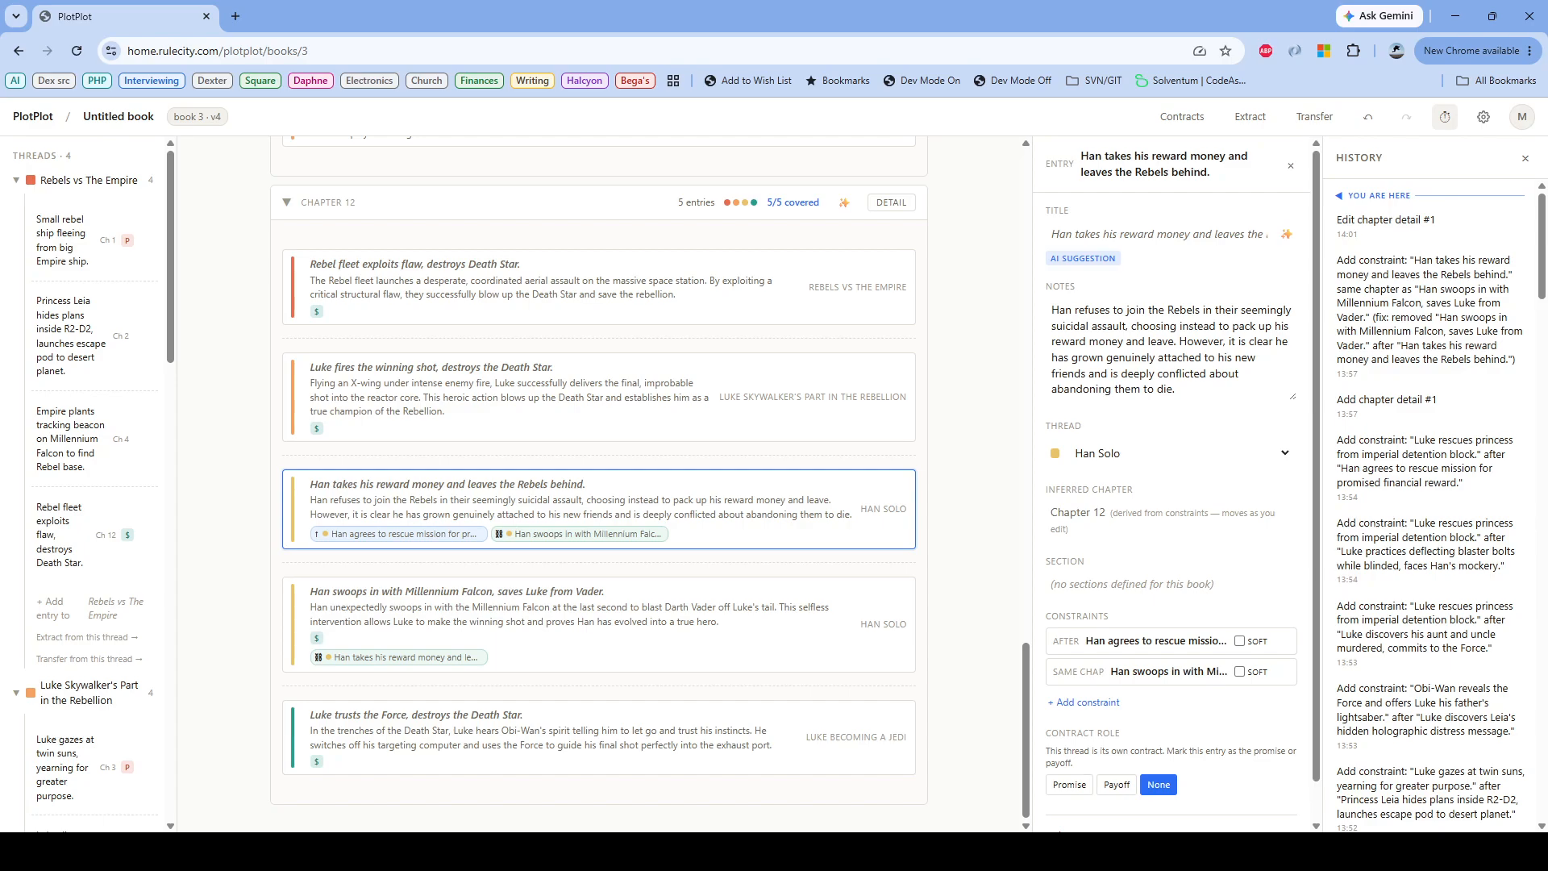
pyautogui.click(1182, 117)
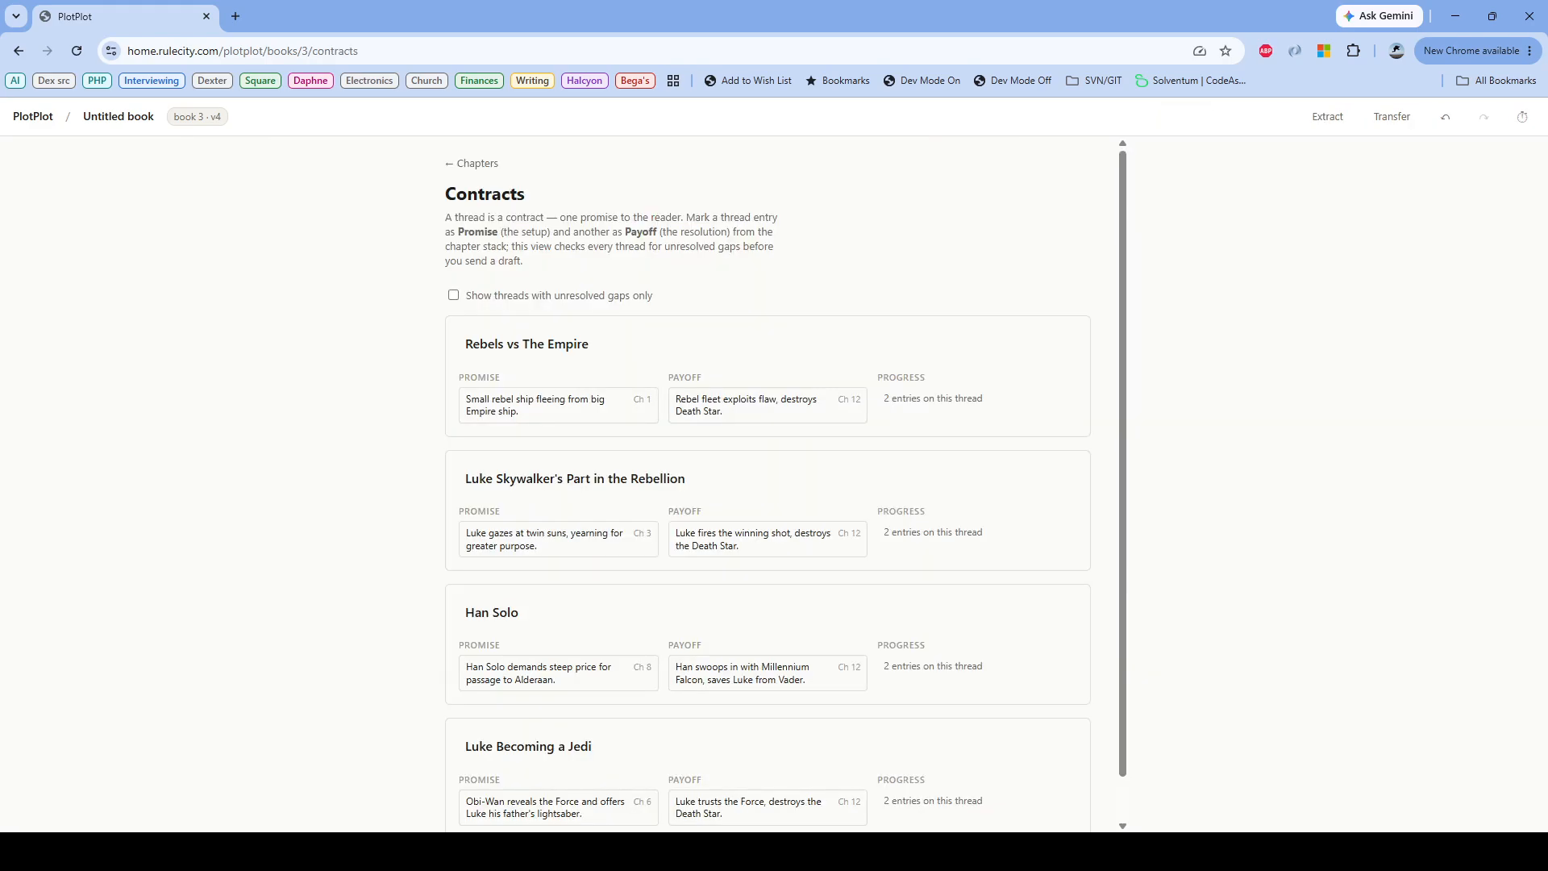
pyautogui.click(476, 163)
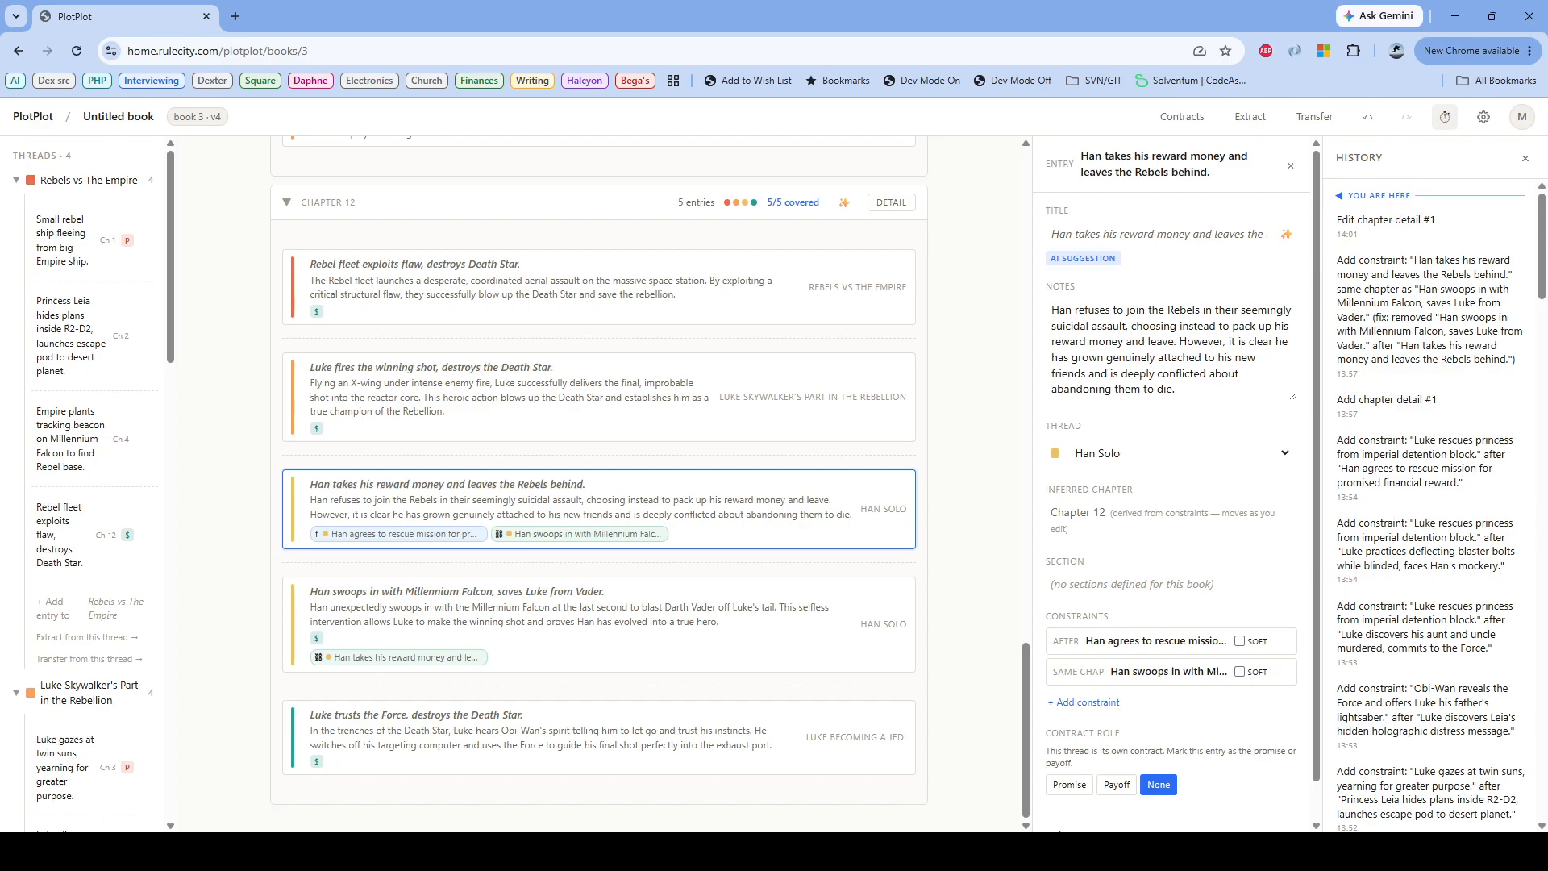
# Roll the book back in its history to the constraint placing "Obi-Wan reveals the Force and offers Luke his father's lightsaber." after Leia's message
pyautogui.click(1444, 117)
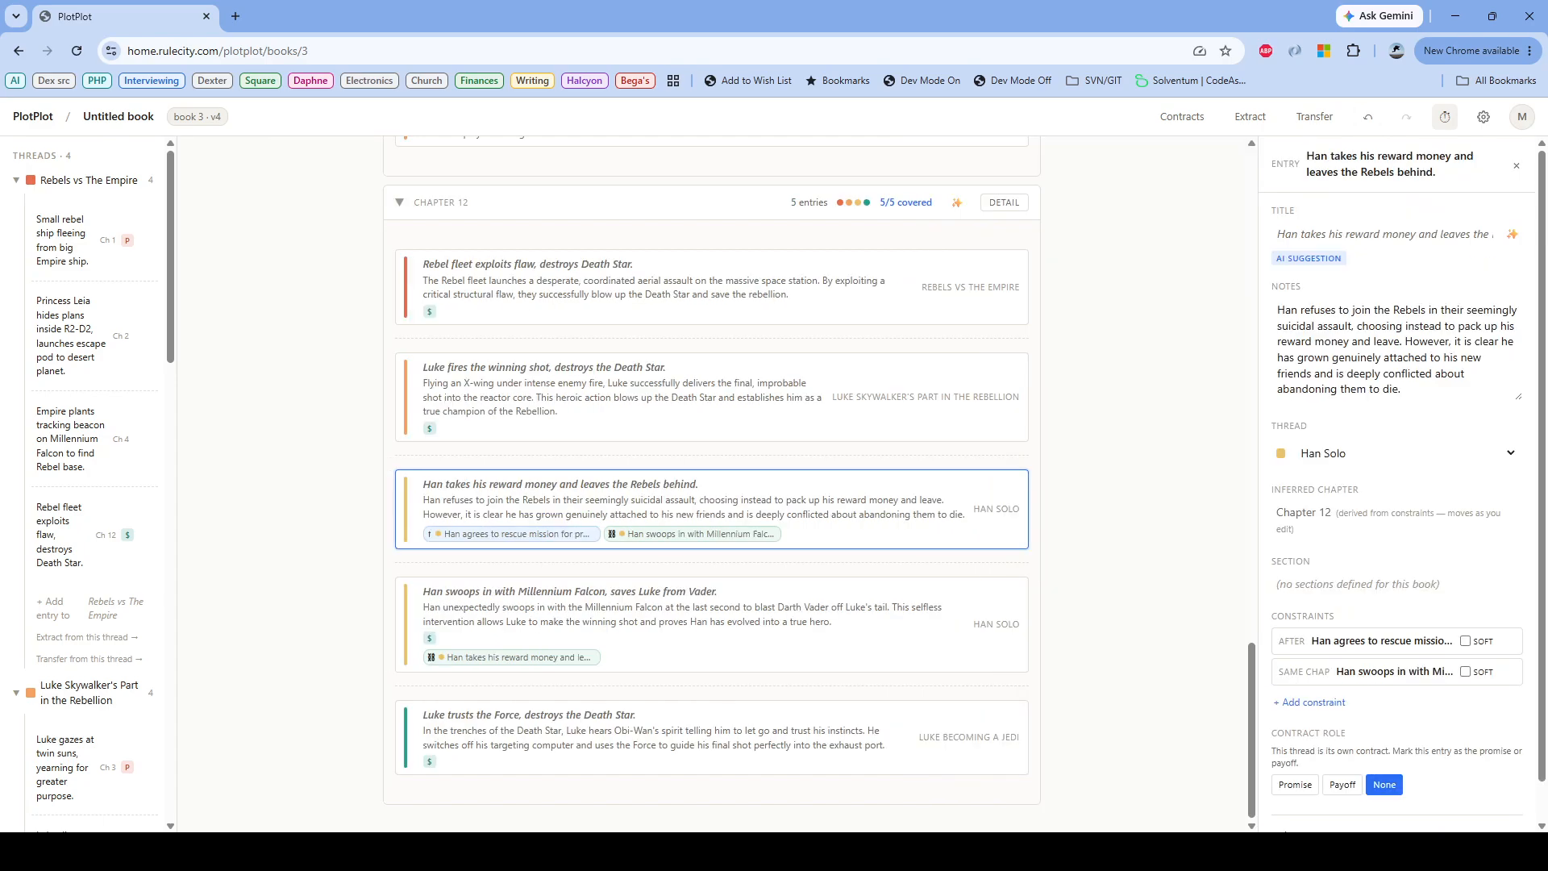
pyautogui.click(1445, 117)
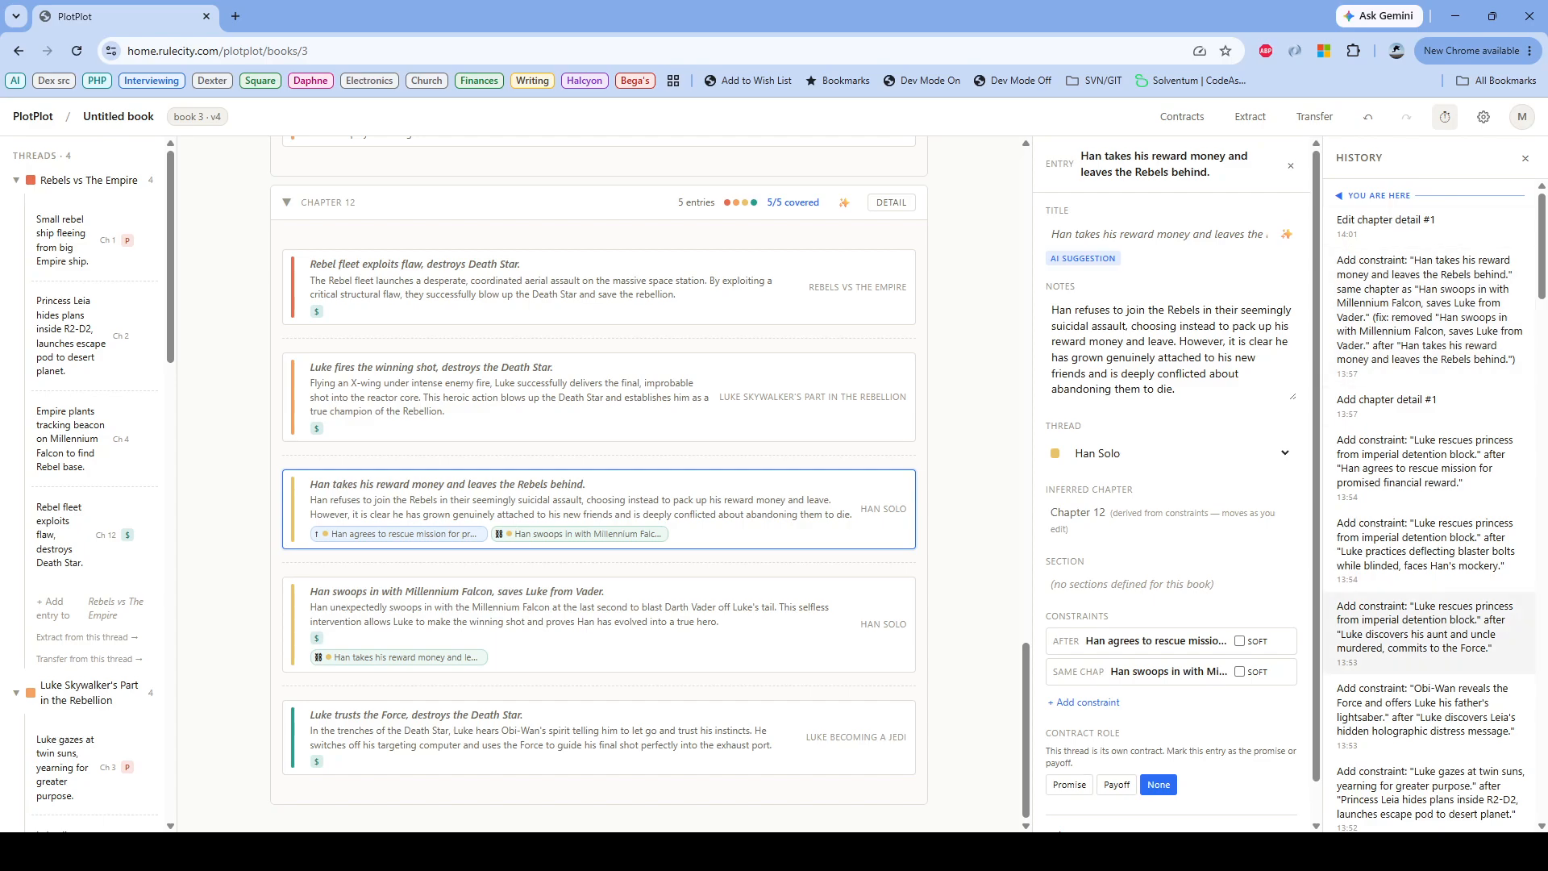
pyautogui.click(1423, 709)
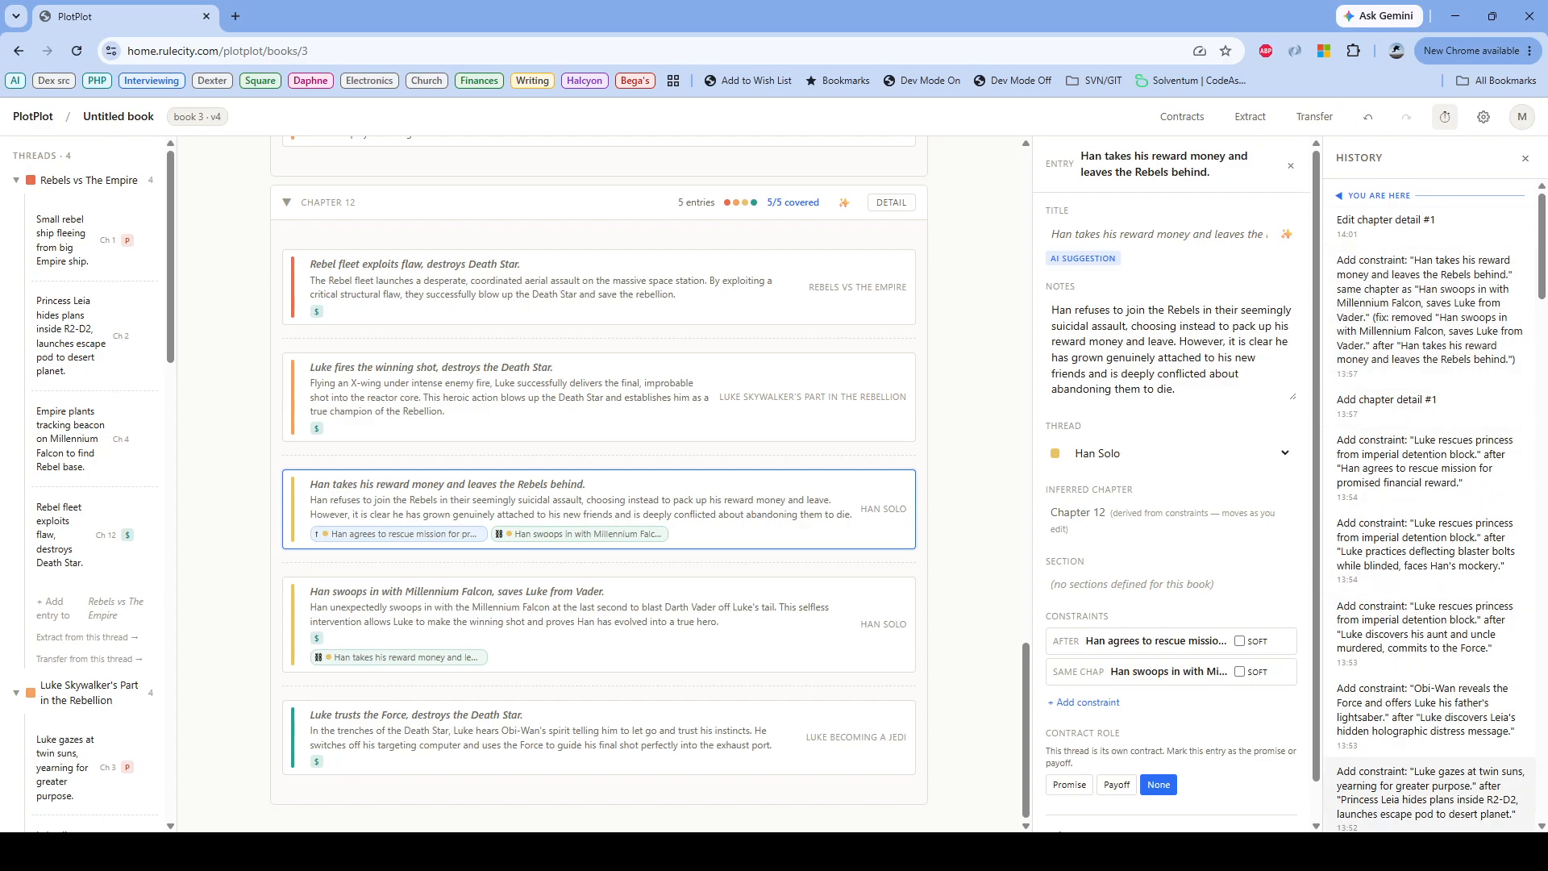
pyautogui.click(1423, 707)
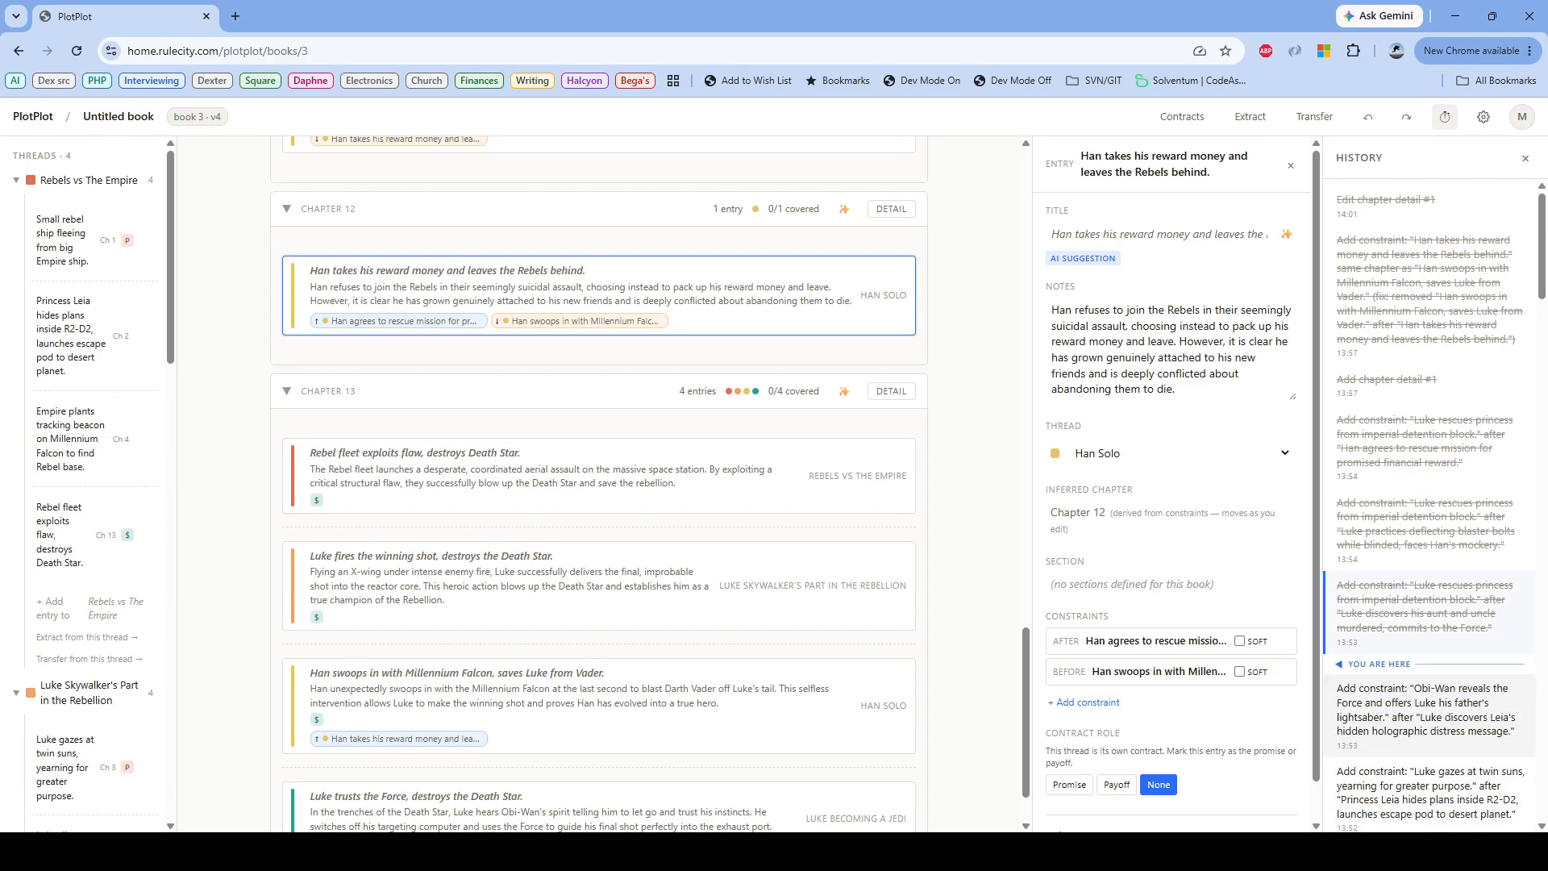
# Move forward and back through the recorded history states, finishing by restoring the latest one, "Edit chapter detail #1"
pyautogui.click(1423, 625)
pyautogui.click(1423, 542)
pyautogui.click(1423, 447)
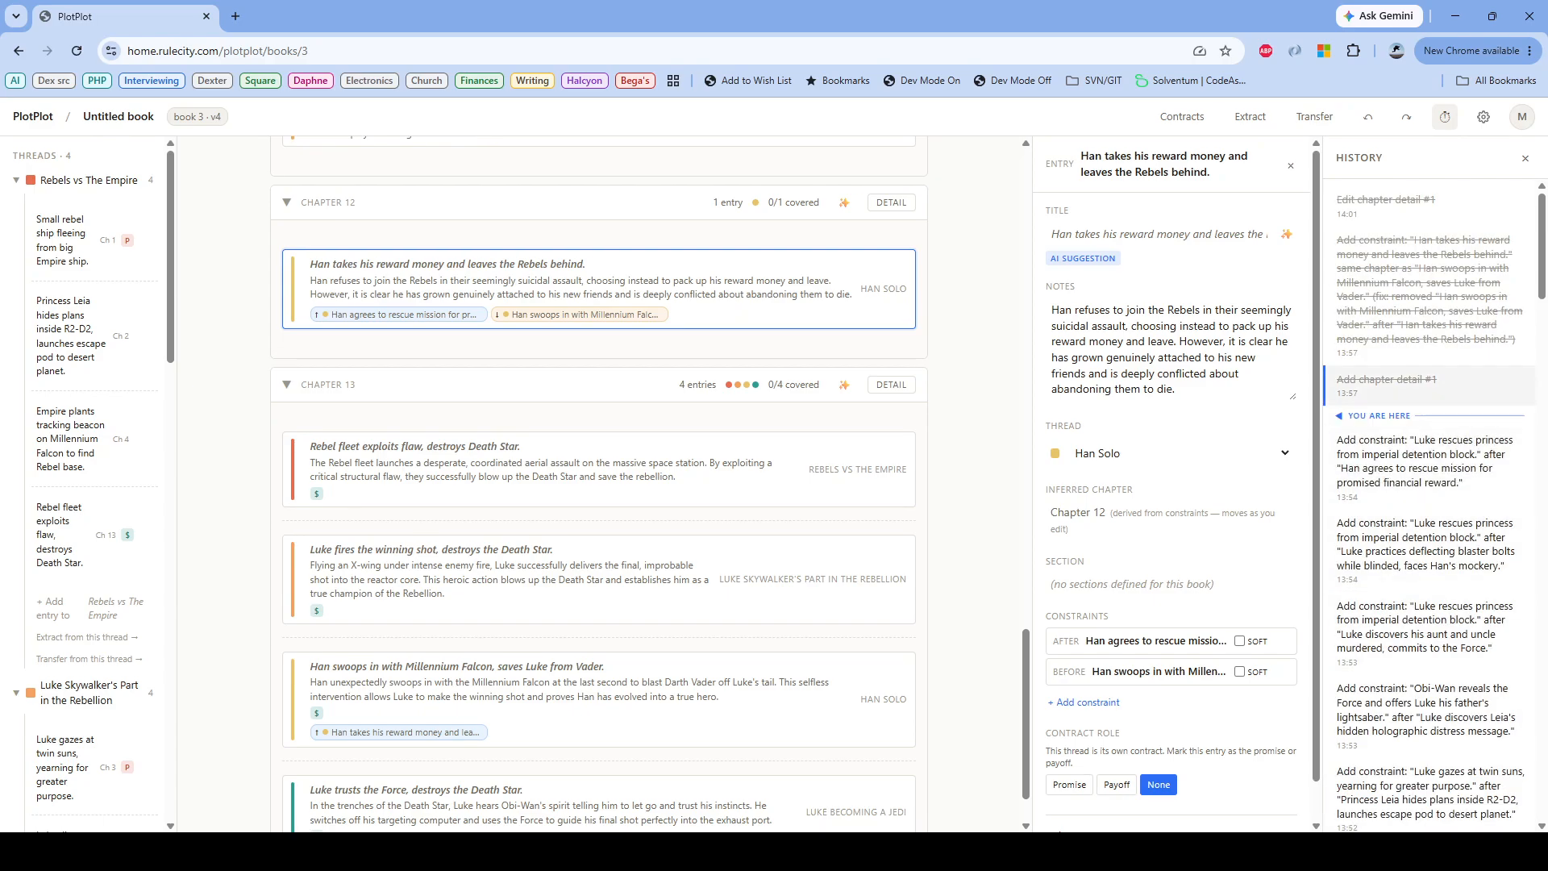
pyautogui.click(1423, 385)
pyautogui.click(1423, 294)
pyautogui.click(1423, 633)
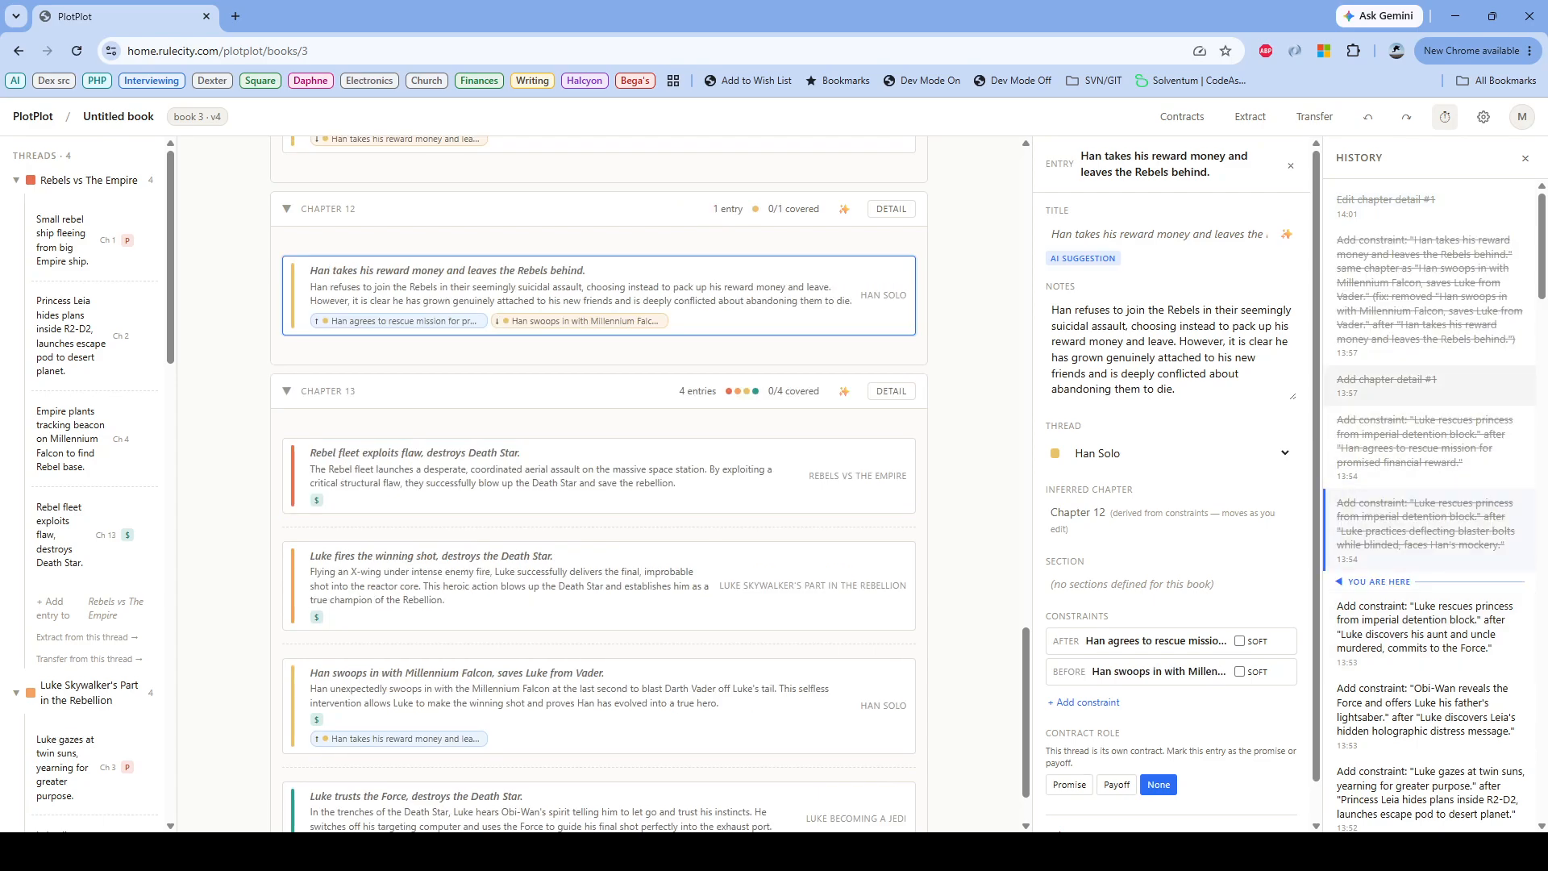
pyautogui.click(1423, 306)
pyautogui.click(1423, 201)
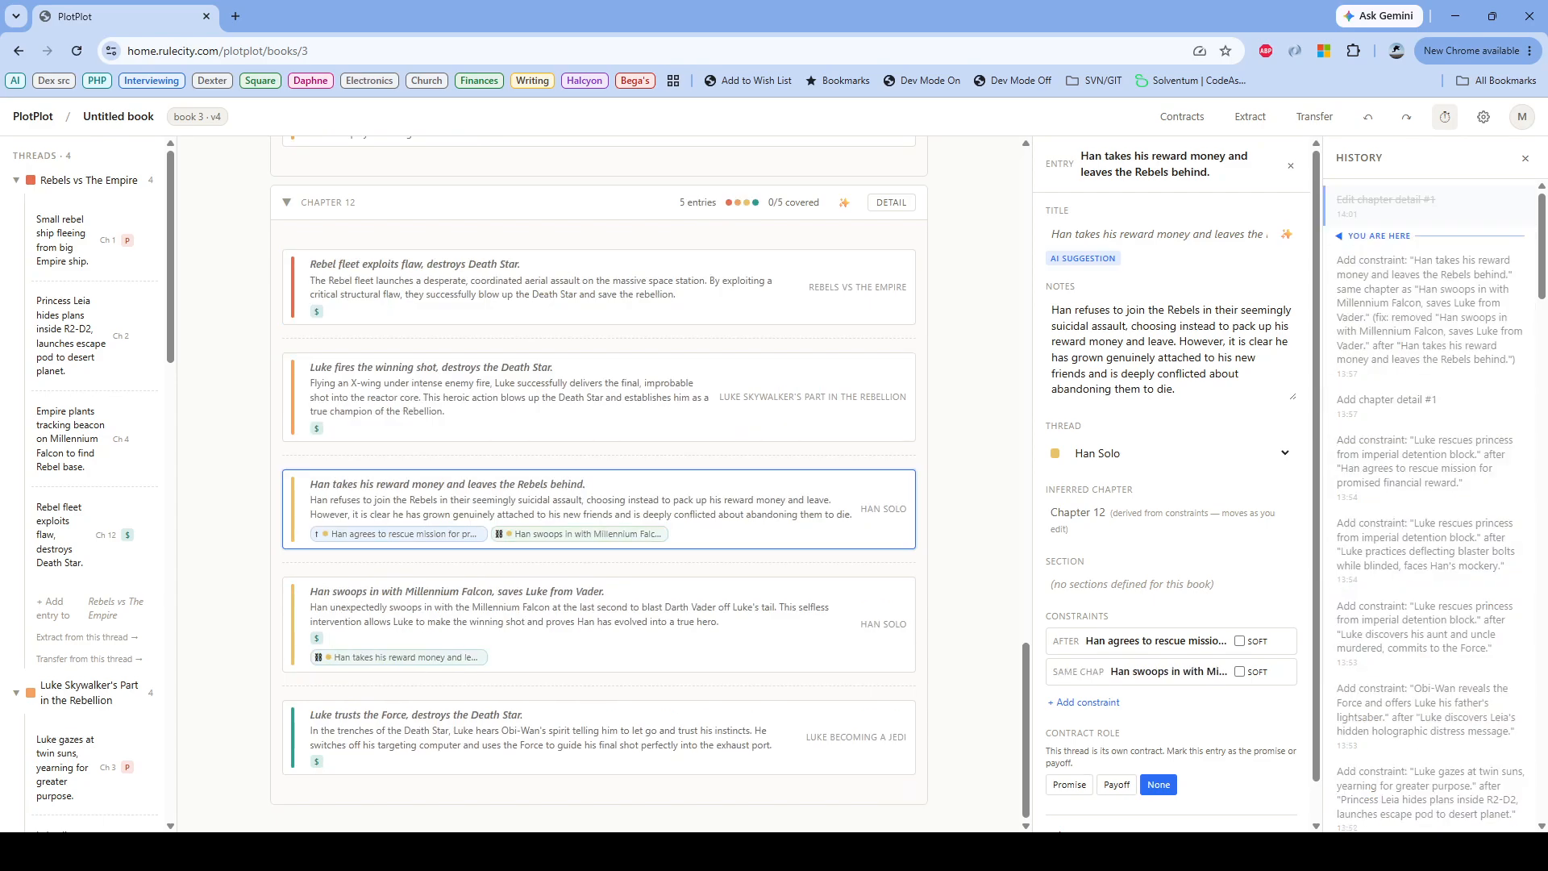